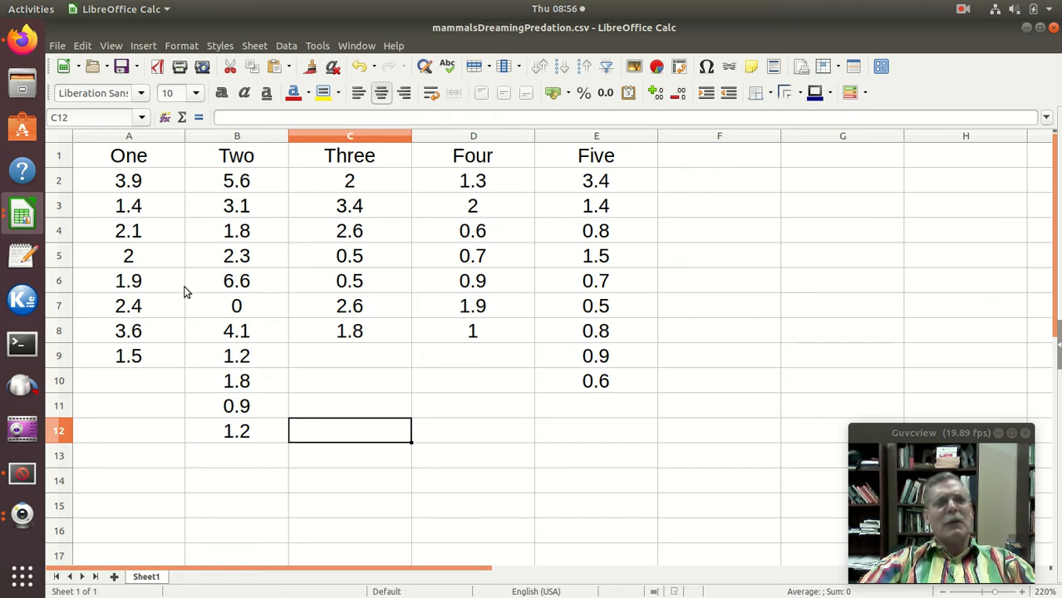
- Switch to Firefox, open the Online Boxplot Maker linked on the Module 7 Guided Project page, and close the ad beside its form
left_click(25, 38)
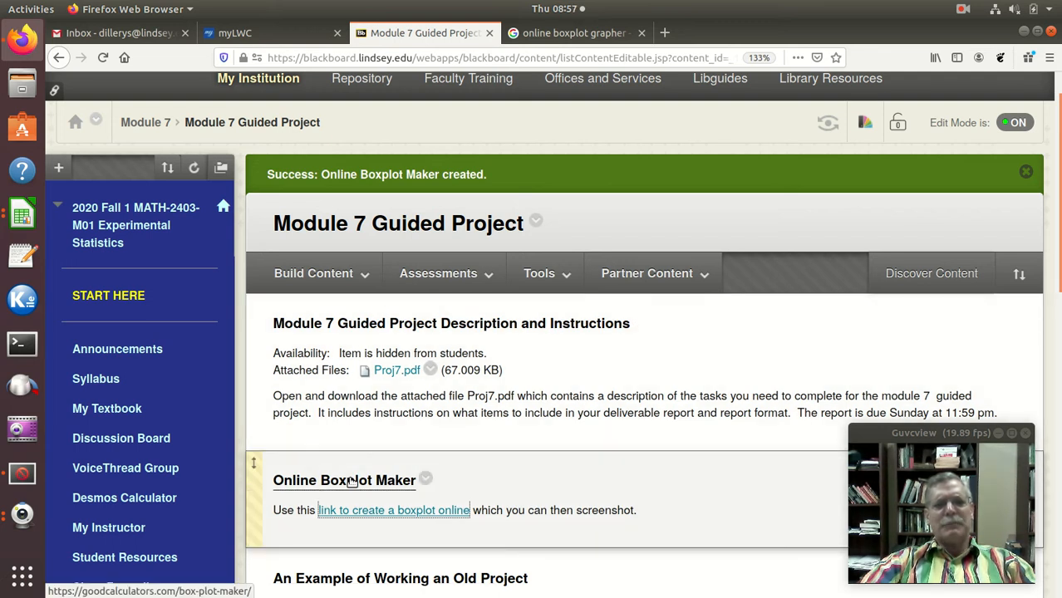
left_click(351, 482)
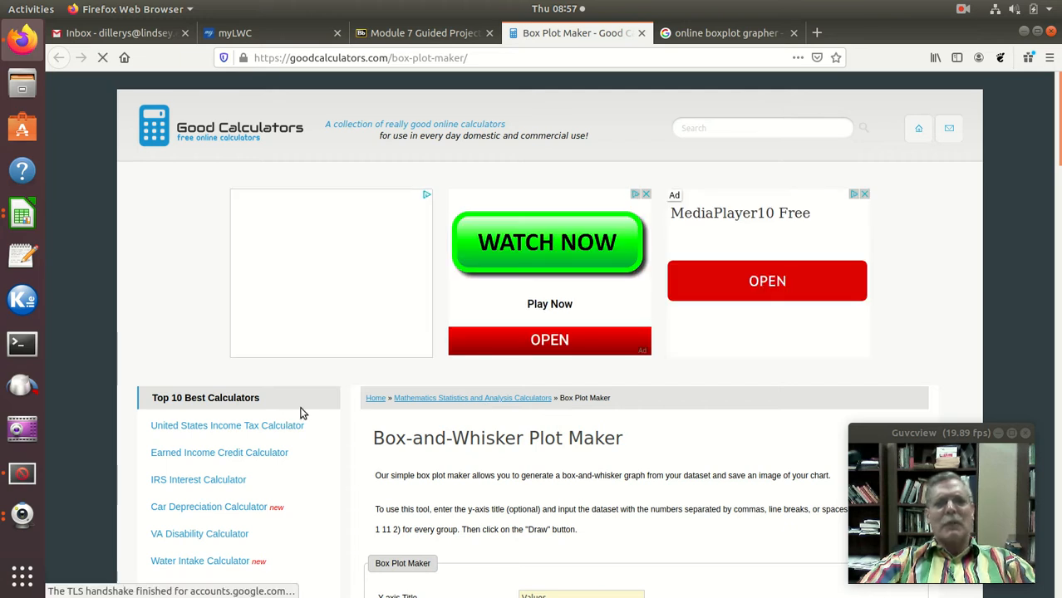
scroll(379, 420, "down", 5)
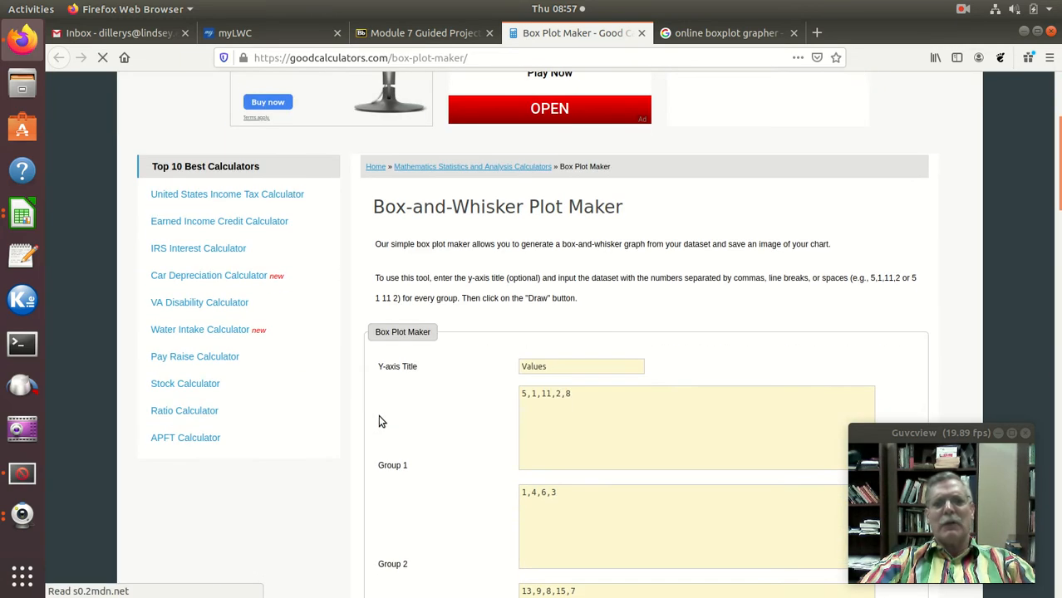
scroll(380, 418, "down", 4)
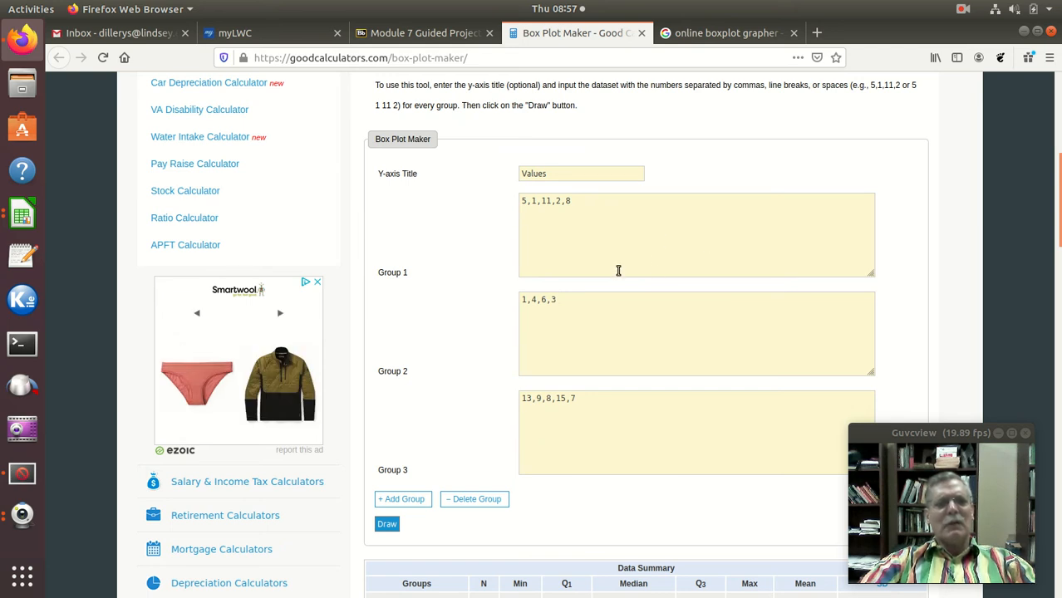
left_click(317, 283)
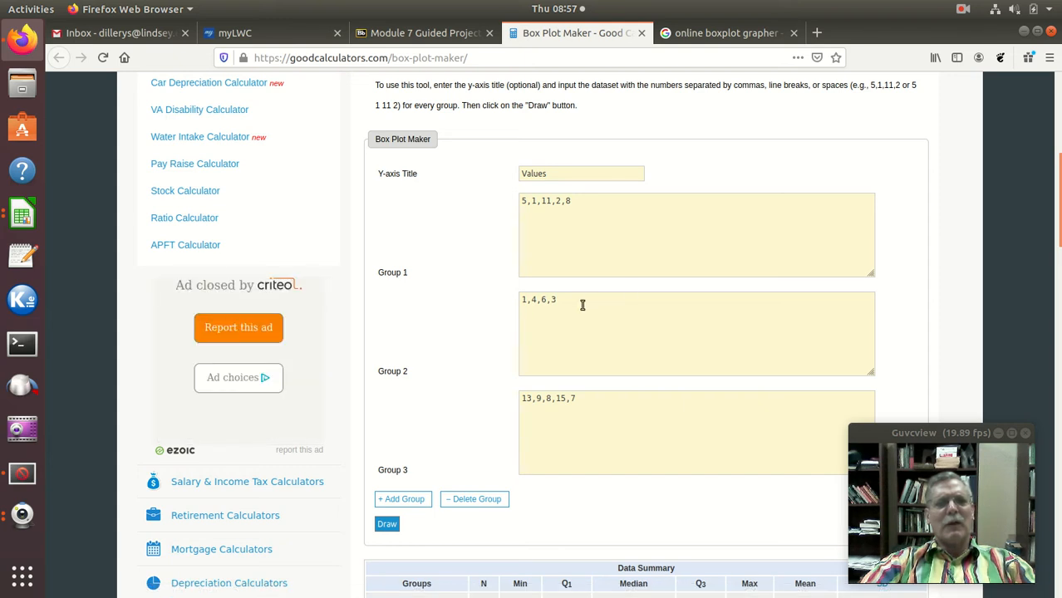
- Add two more data groups, Group 4 and Group 5, to the box plot maker form
scroll(664, 275, "down", 3)
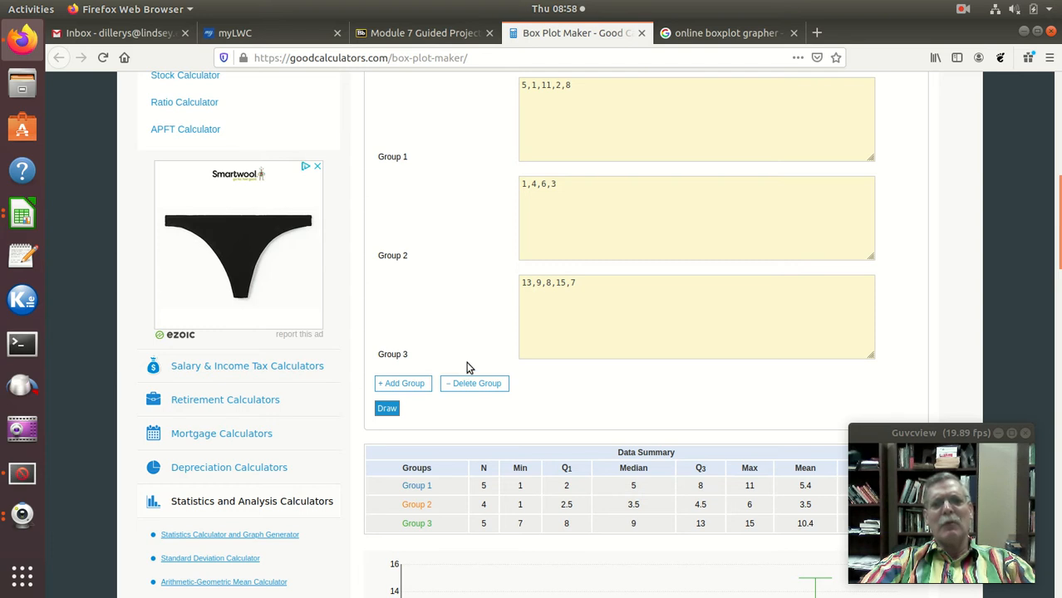
left_click(413, 384)
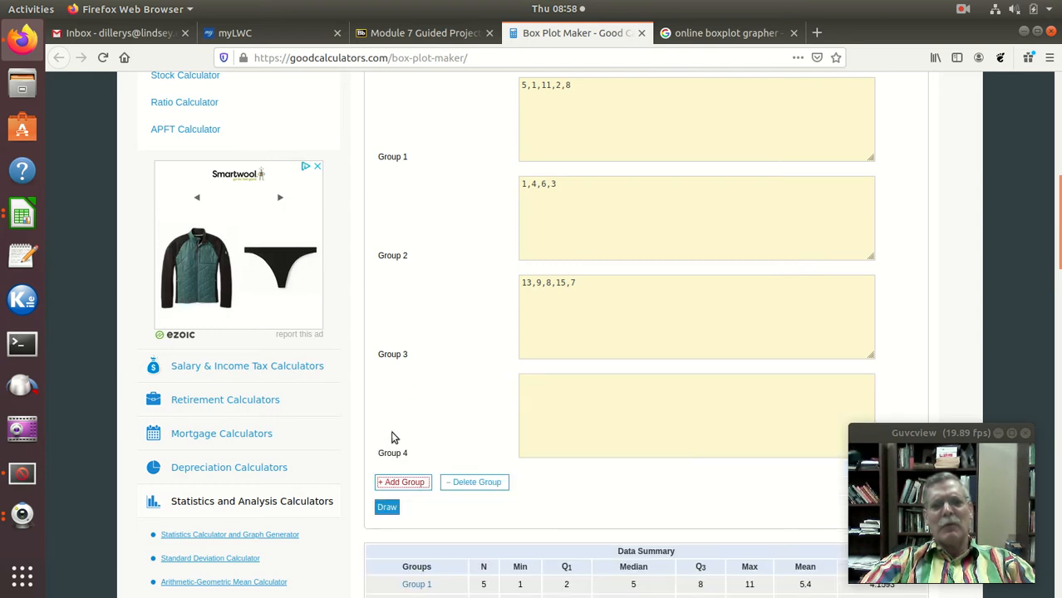
left_click(402, 484)
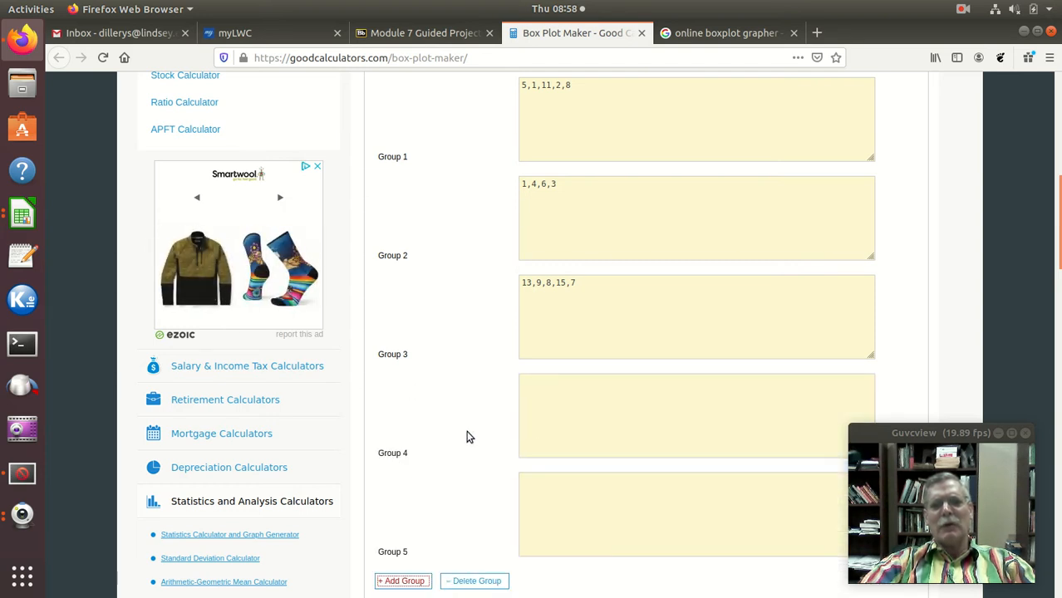
scroll(580, 446, "down", 3)
scroll(561, 414, "up", 5)
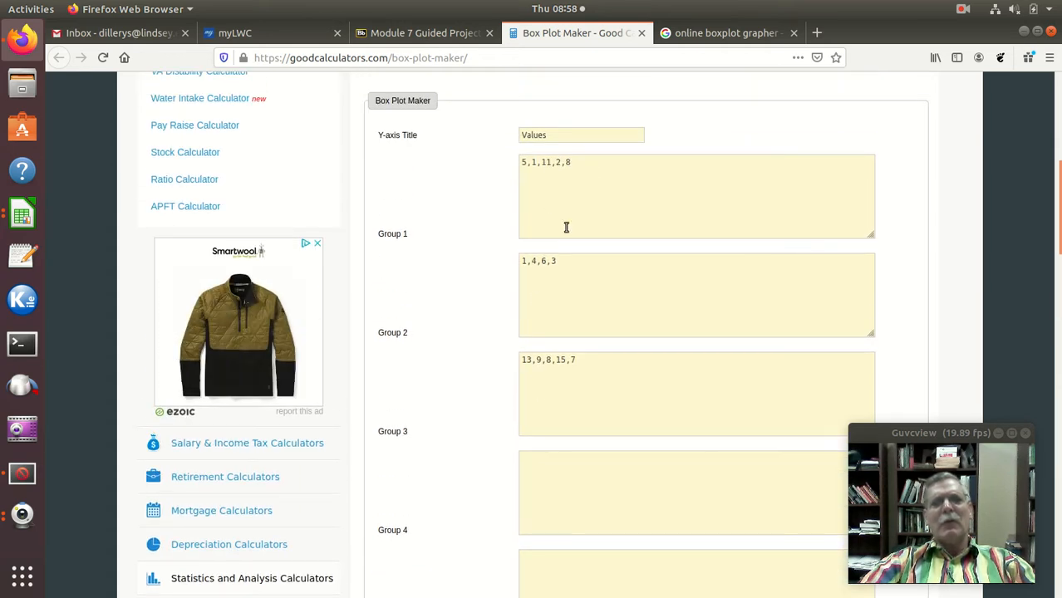
- Switch to the mammalsDreamingPredation.csv sheet in LibreOffice Calc and copy the column One values in A2:A9
left_click(21, 215)
left_click(152, 167)
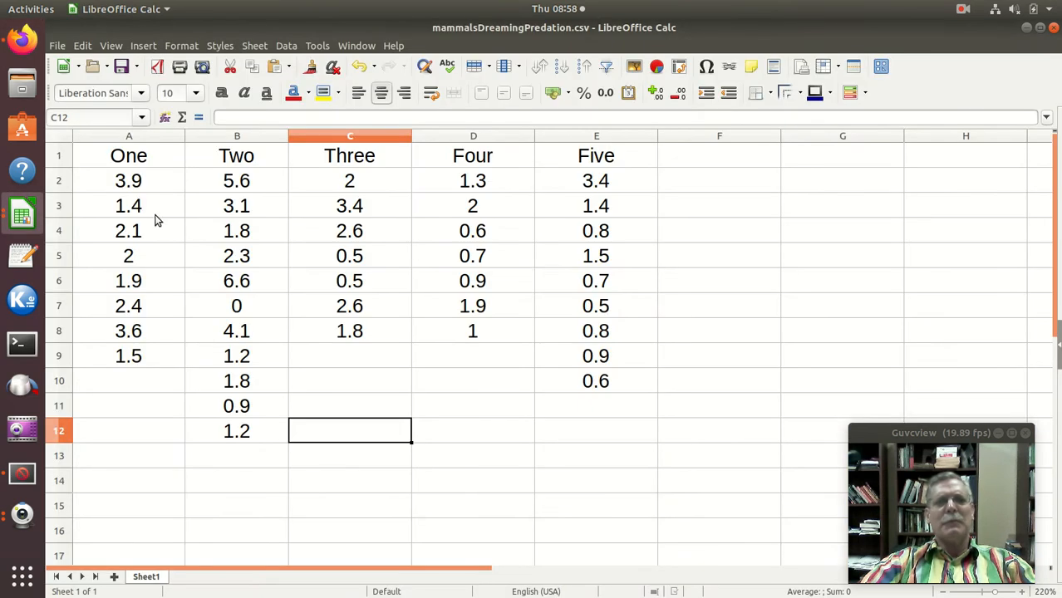
left_click_drag(141, 185, 130, 366)
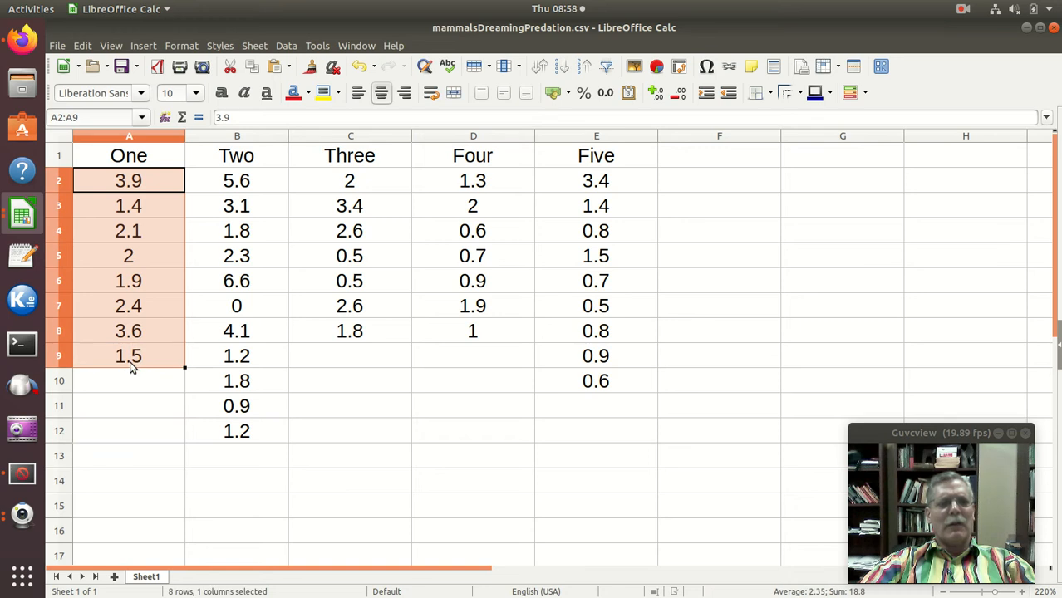
right_click(164, 304)
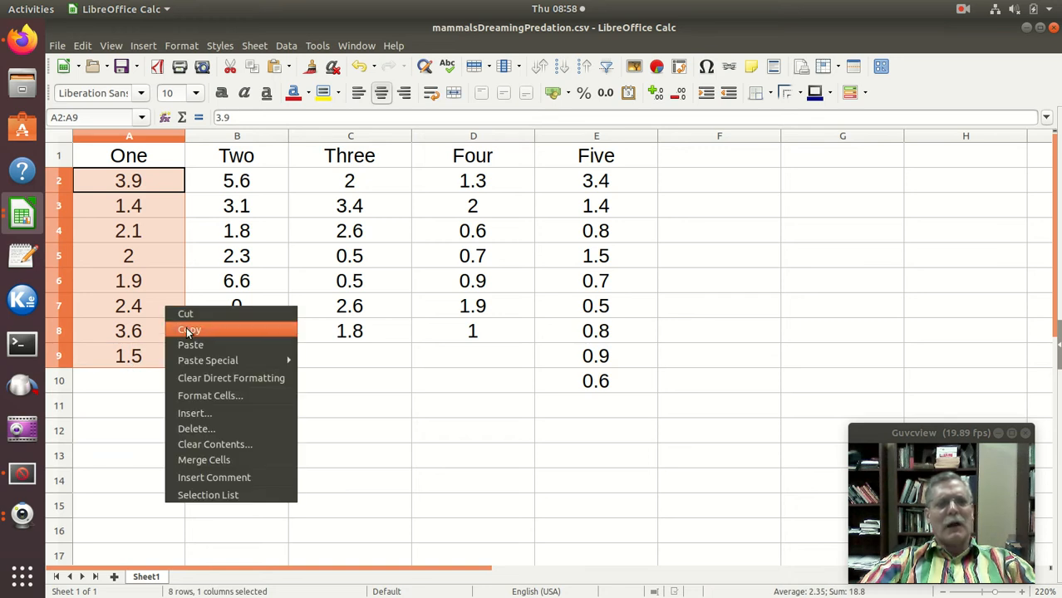
left_click(190, 329)
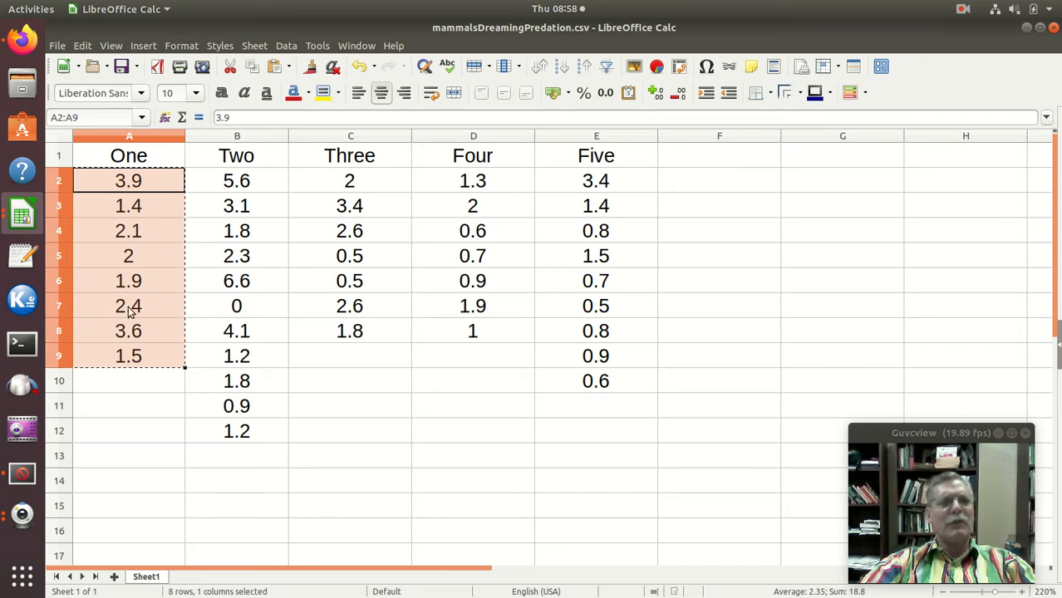
- Return to the box plot maker in Firefox and replace Group 1's sample data with the copied values
left_click(23, 38)
left_click_drag(522, 163, 589, 166)
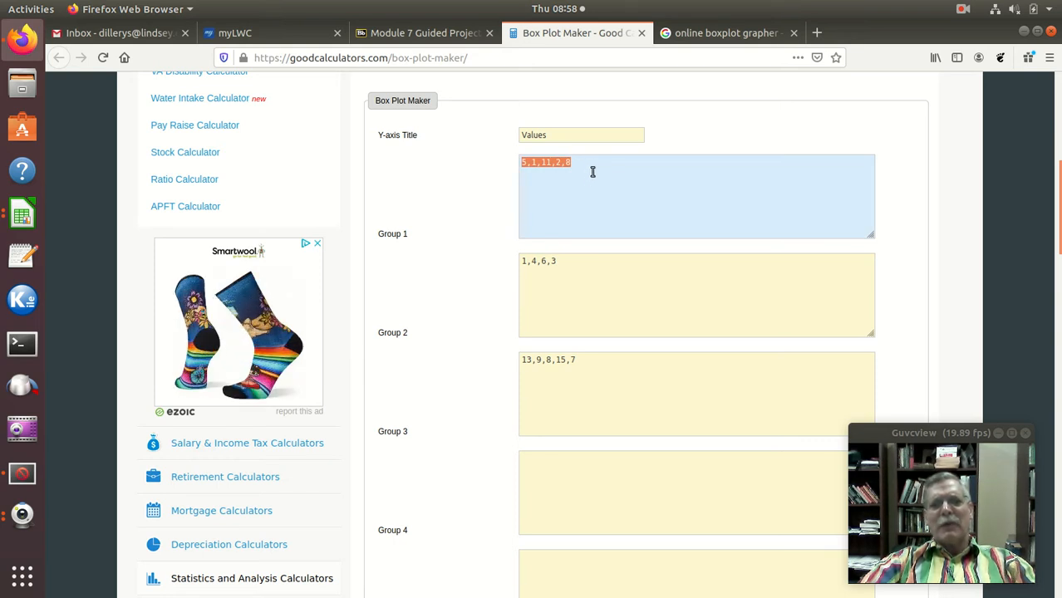
right_click(593, 176)
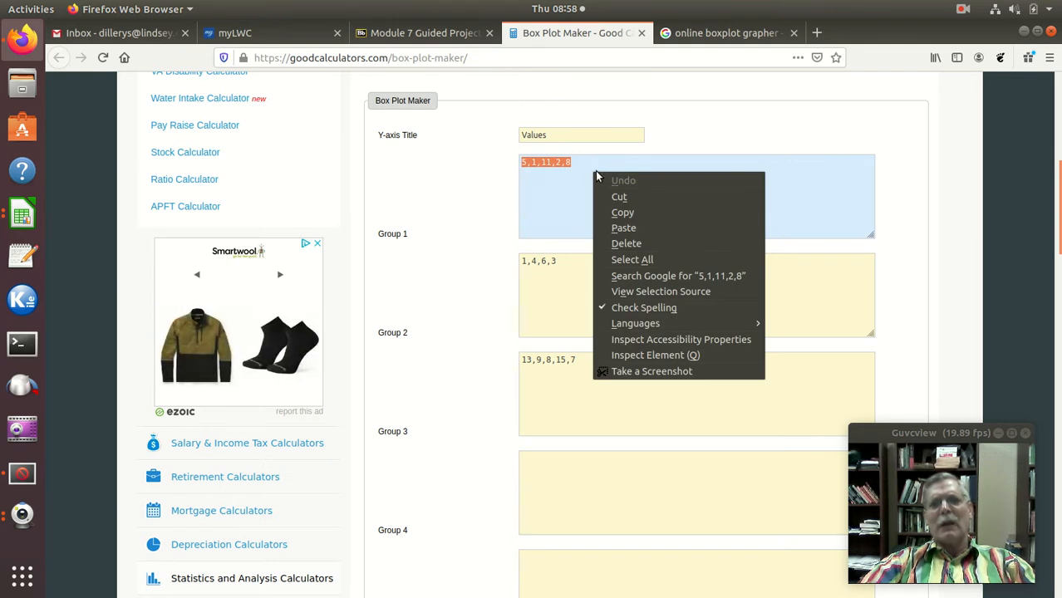
left_click(623, 229)
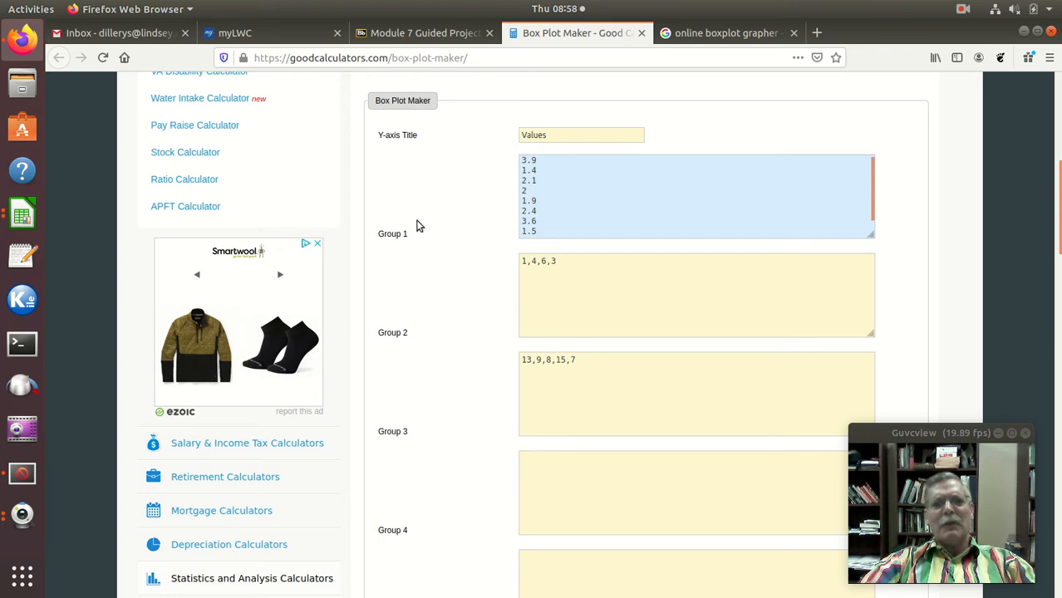
- Switch to the mammalsDreamingPredation.csv sheet in LibreOffice Calc and copy the column Two values in B2:B12
left_click(21, 218)
left_click(103, 133)
left_click(234, 179)
left_click_drag(222, 280, 221, 442)
right_click(252, 331)
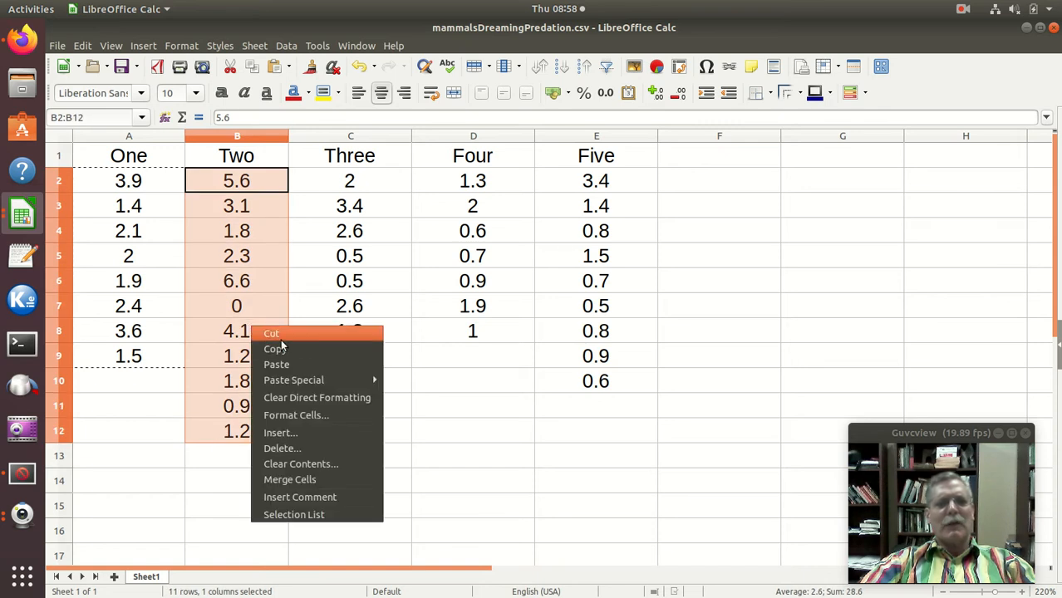
left_click(278, 346)
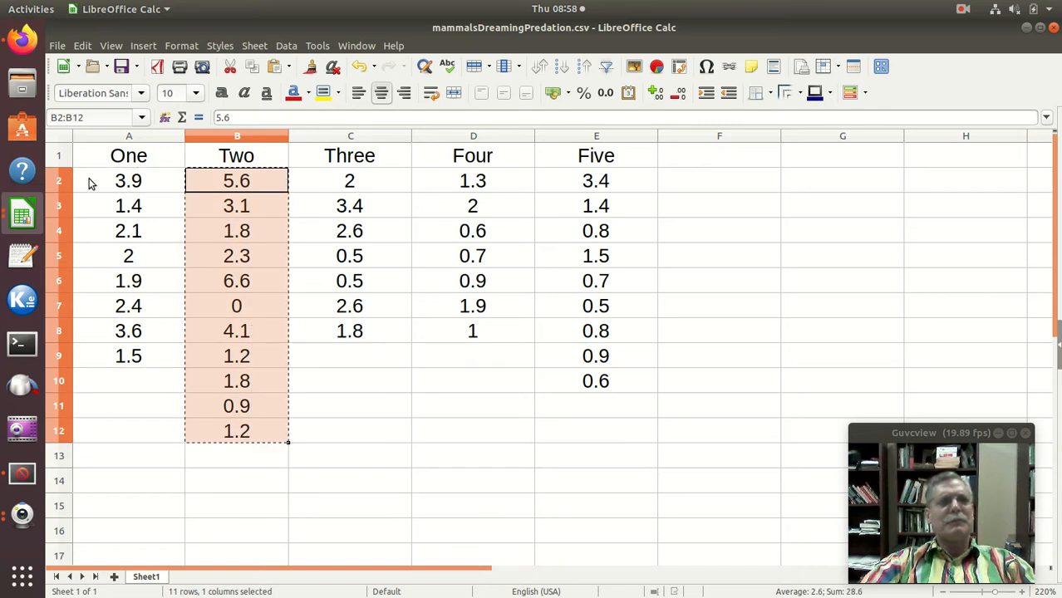
- Return to the box plot maker in Firefox and replace Group 2's sample data with the copied values
left_click(24, 40)
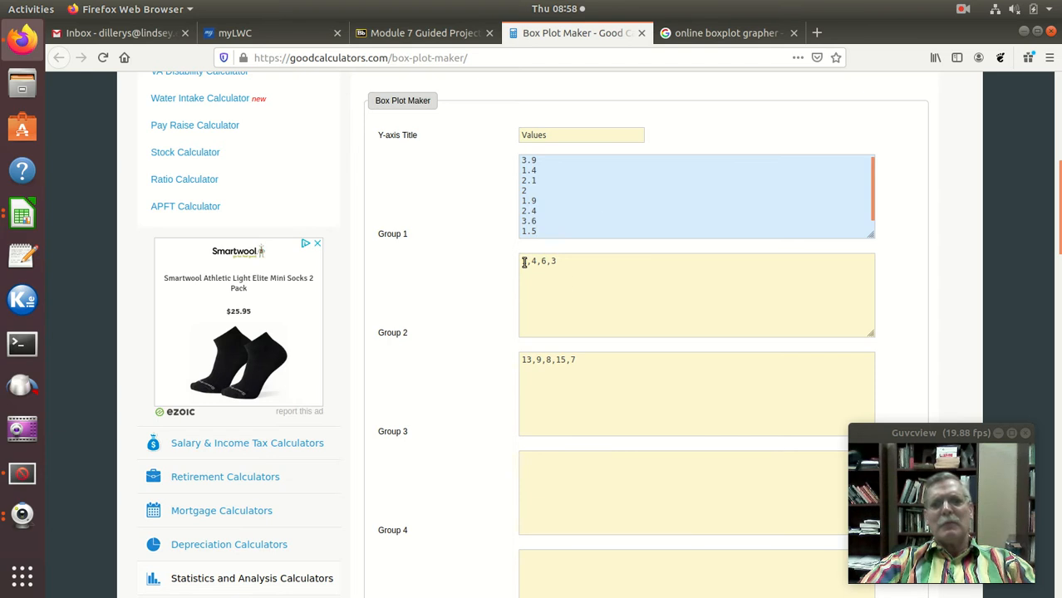
left_click_drag(525, 263, 560, 257)
left_click(563, 259)
key("ctrl+a")
right_click(571, 274)
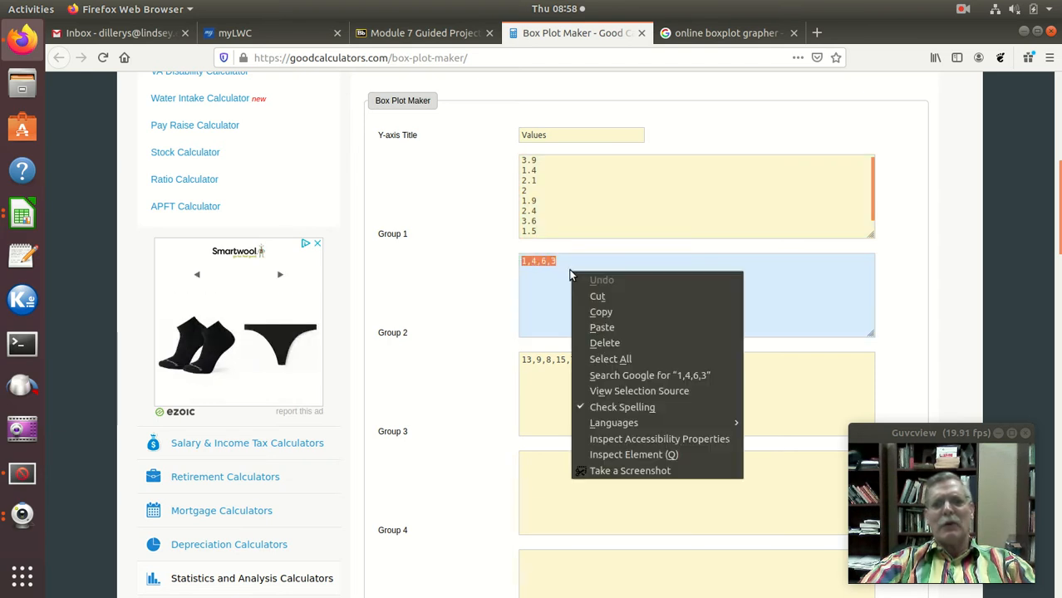
left_click(600, 329)
- Clear the sample data from Group 3 of the box plot maker
left_click(583, 360)
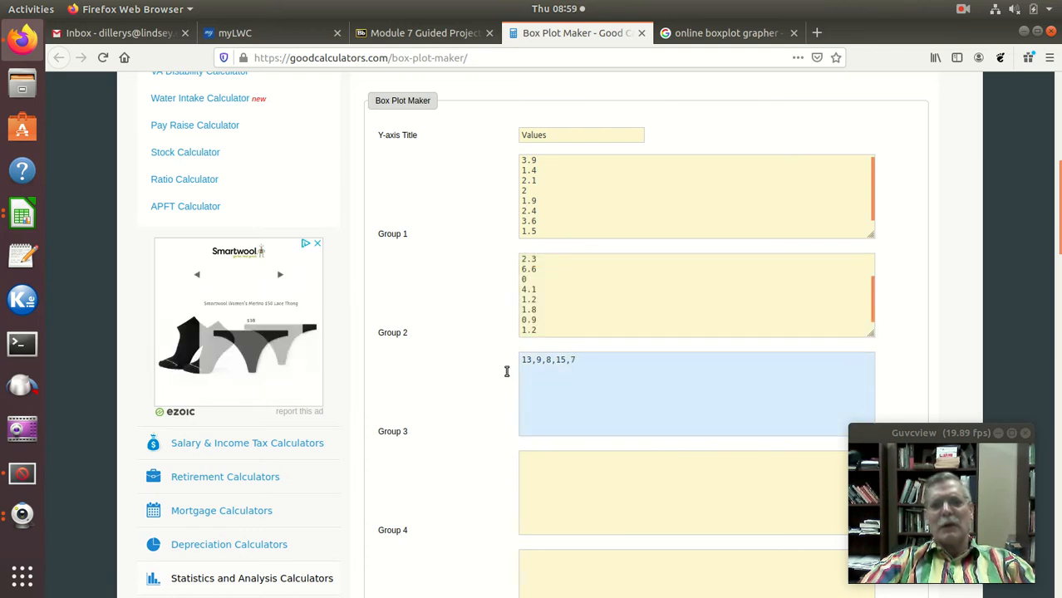
key("ctrl+a")
key("BackSpace")
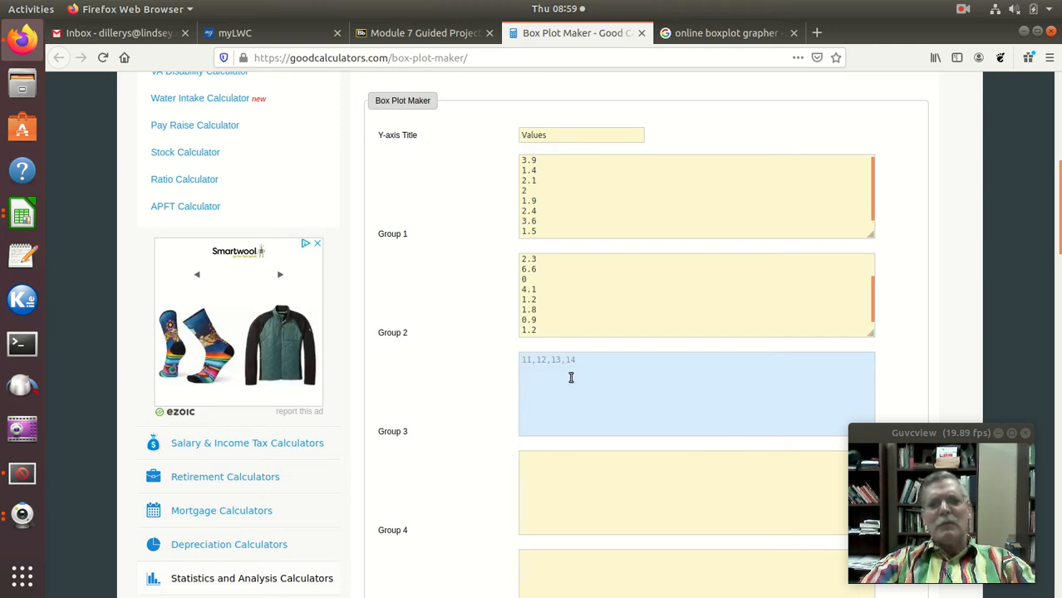
- Switch to the mammalsDreamingPredation.csv sheet in LibreOffice Calc and copy the column Three values in C2:C8
left_click(35, 213)
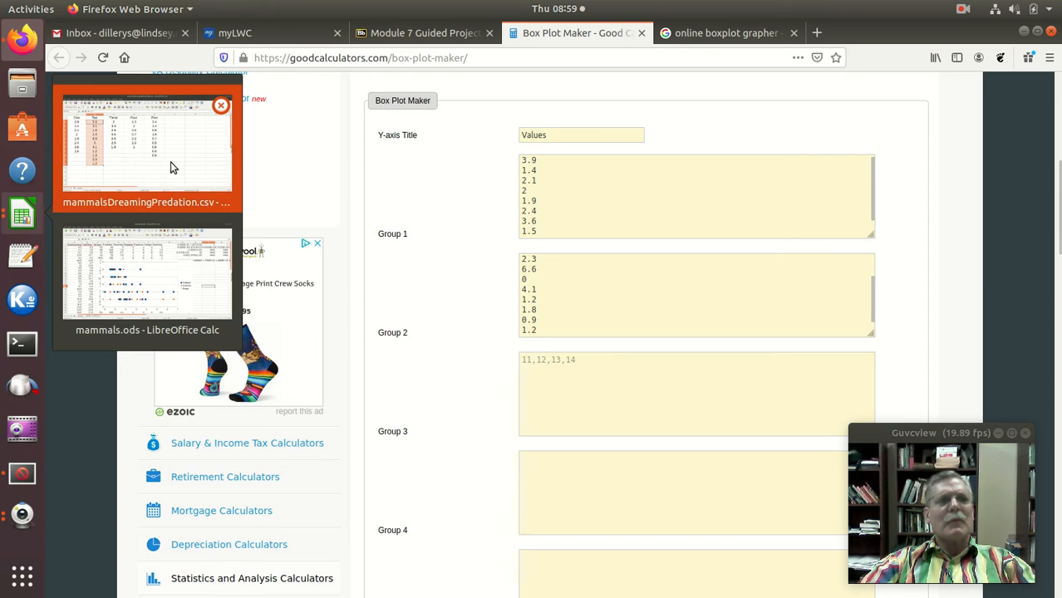
left_click(131, 158)
left_click(349, 180)
left_click_drag(353, 308, 346, 343)
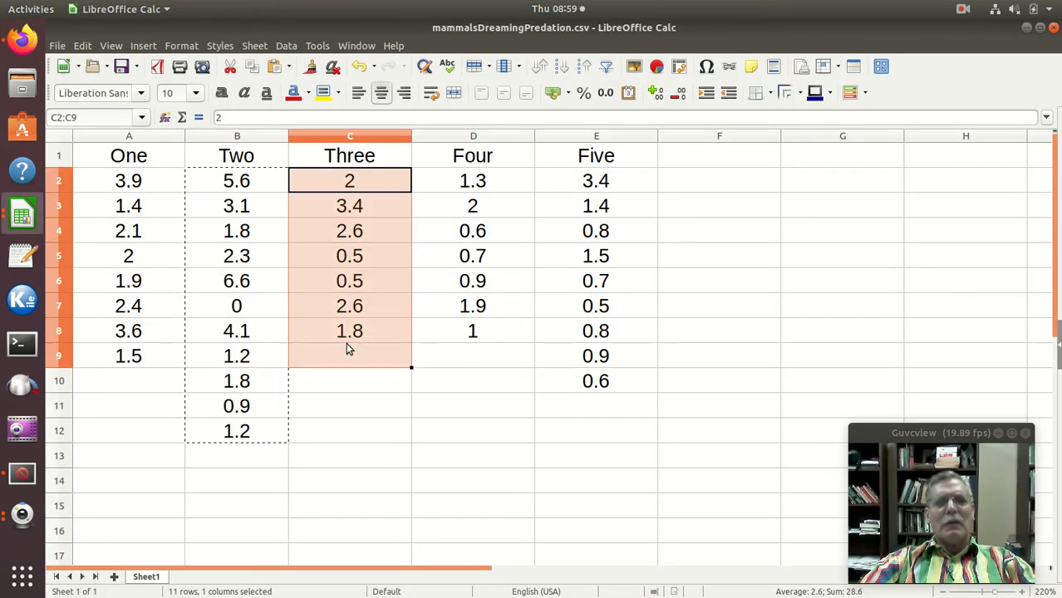
right_click(376, 298)
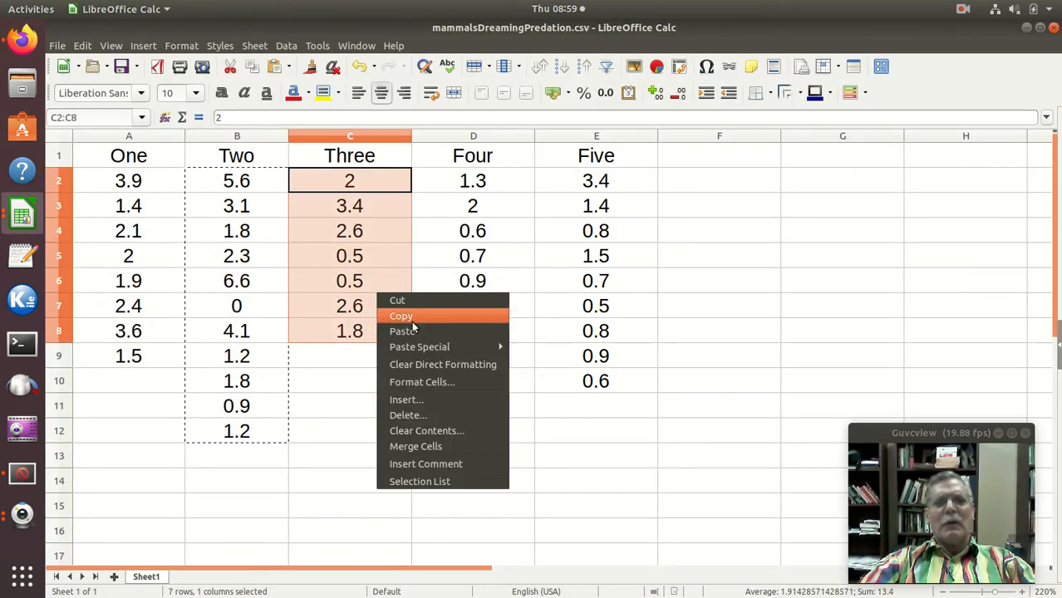
left_click(413, 316)
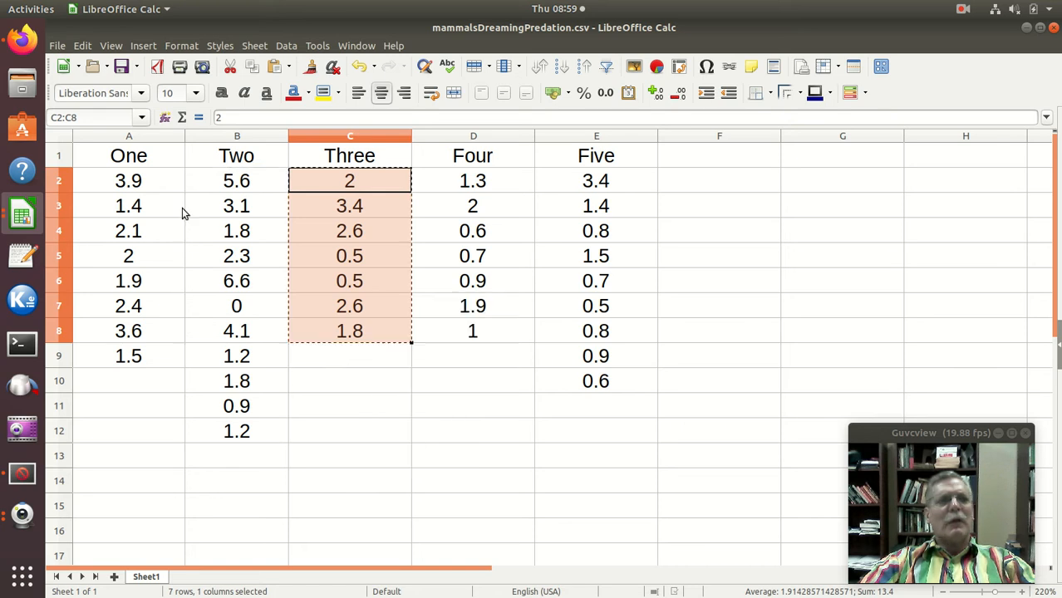
- Return to the box plot maker in Firefox and paste the copied values into the empty Group 3
left_click(25, 42)
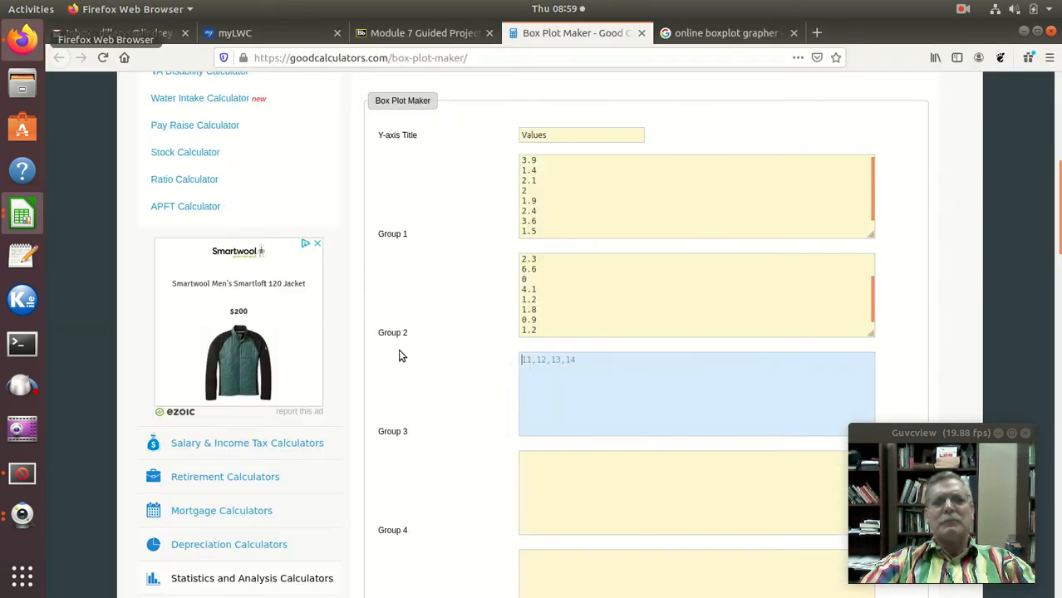
right_click(531, 363)
left_click(562, 419)
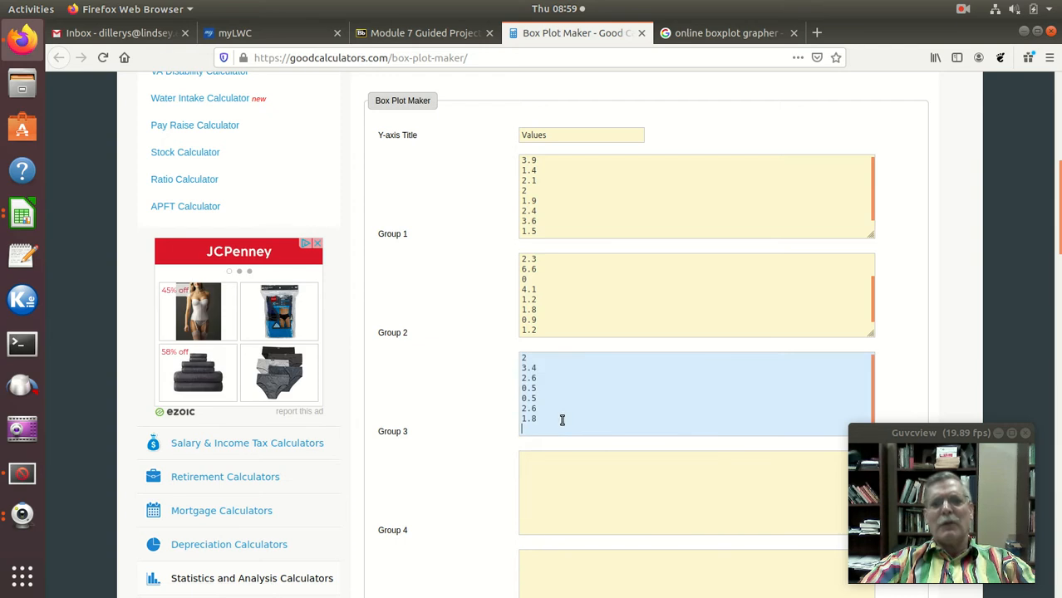
- Switch to the mammalsDreamingPredation.csv sheet in LibreOffice Calc and copy the column Four values in D2:D8
scroll(482, 397, "down", 5)
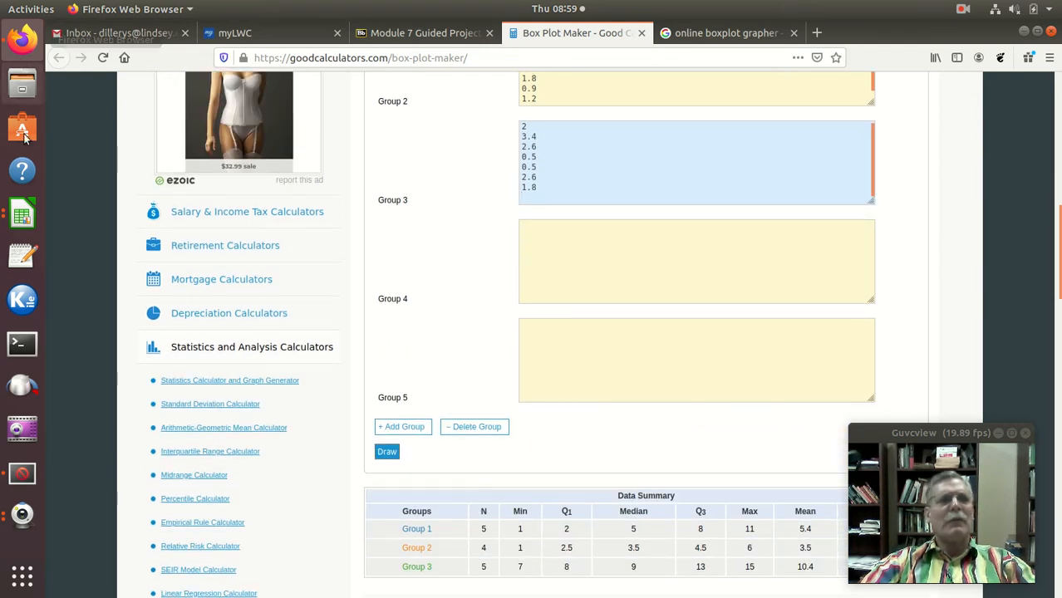
left_click(22, 218)
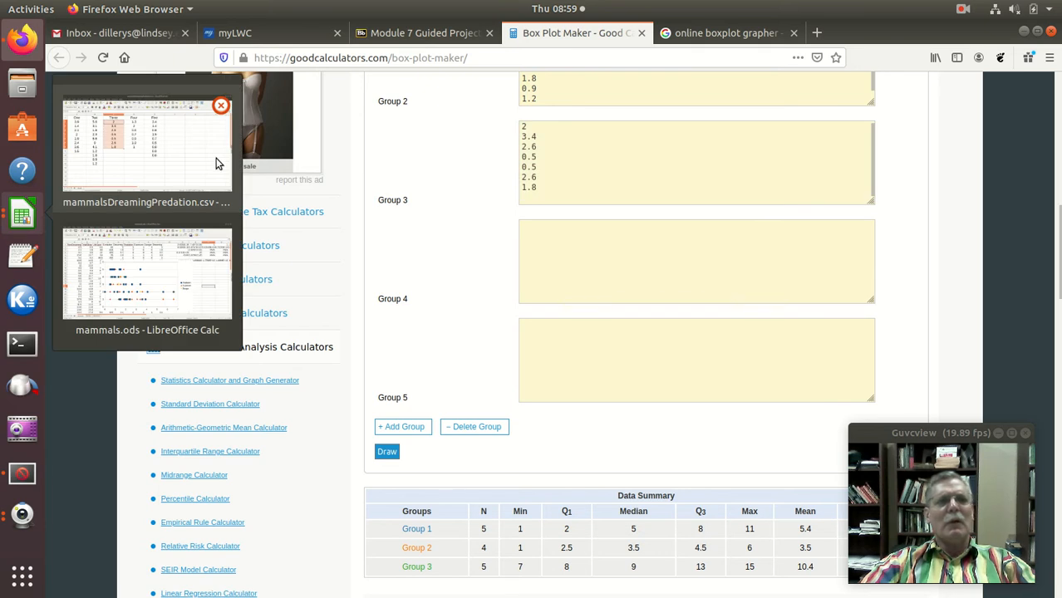
left_click(187, 166)
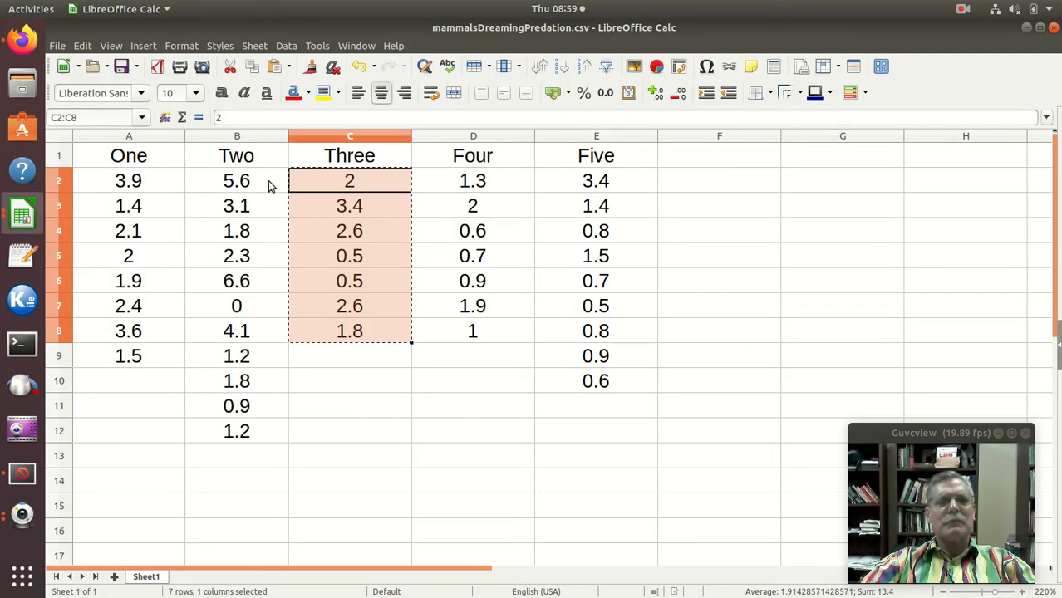
left_click_drag(453, 180, 443, 330)
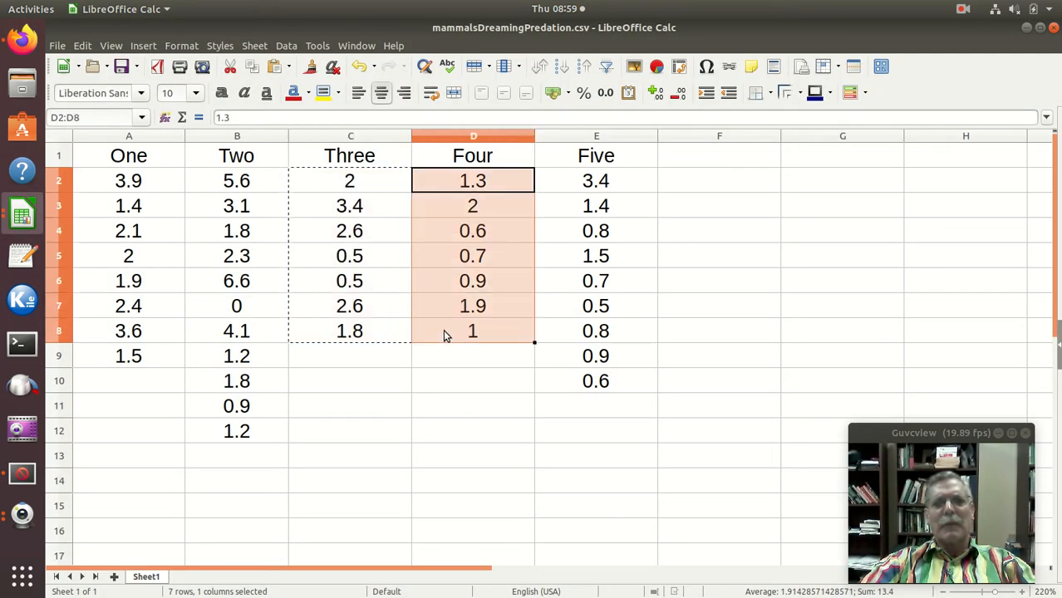
right_click(503, 208)
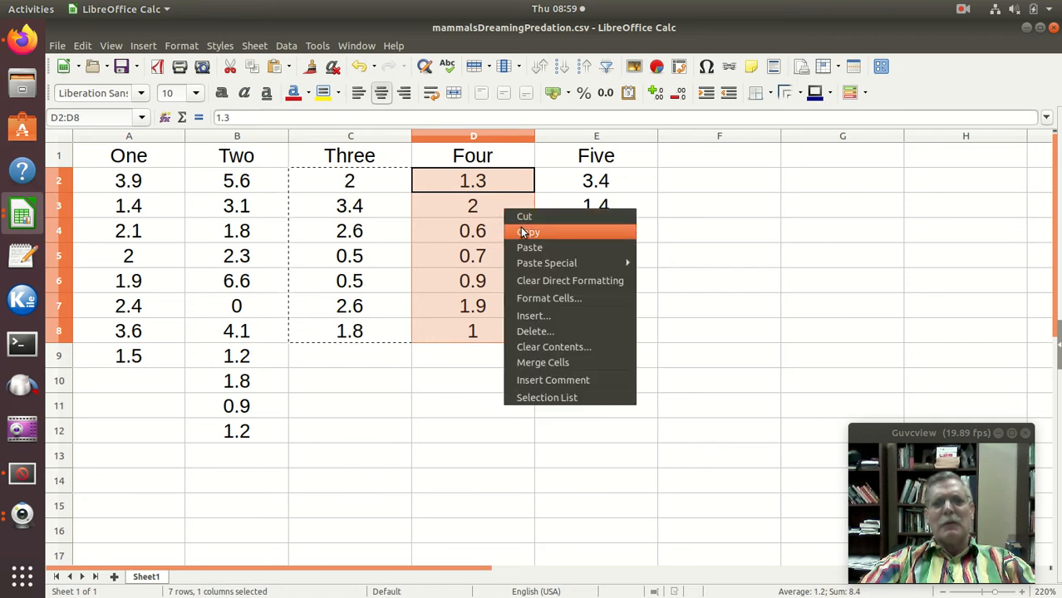
left_click(529, 230)
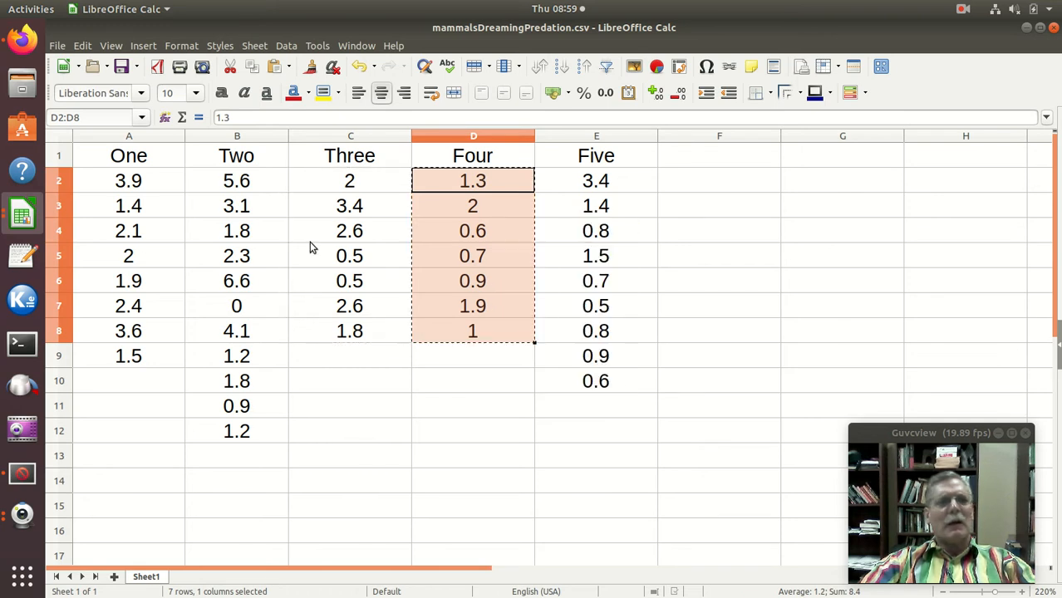
- Return to the box plot maker in Firefox and paste the copied values into the empty Group 4
left_click(25, 44)
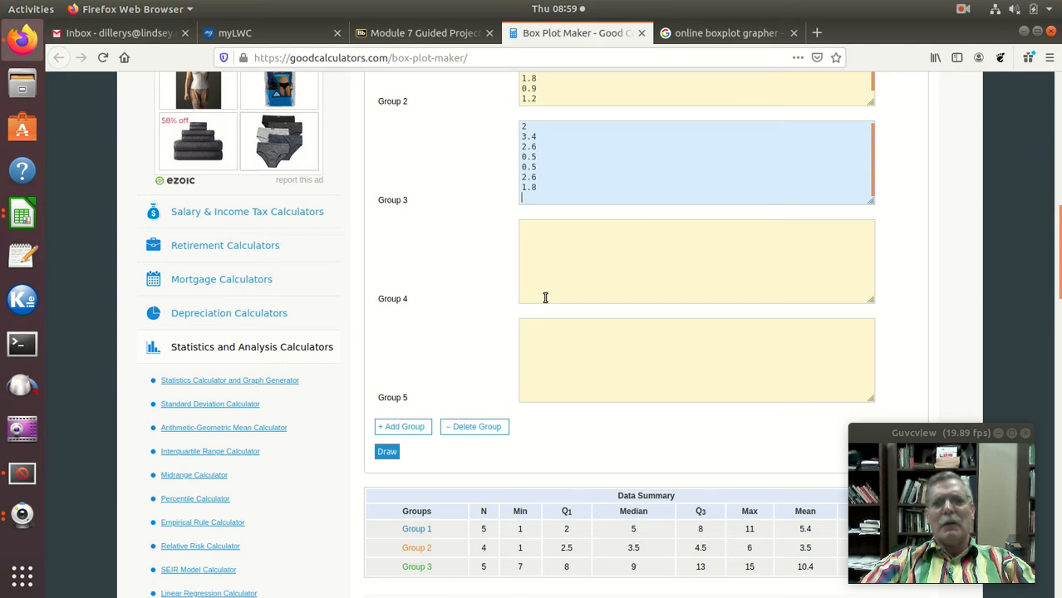
left_click(546, 267)
right_click(548, 266)
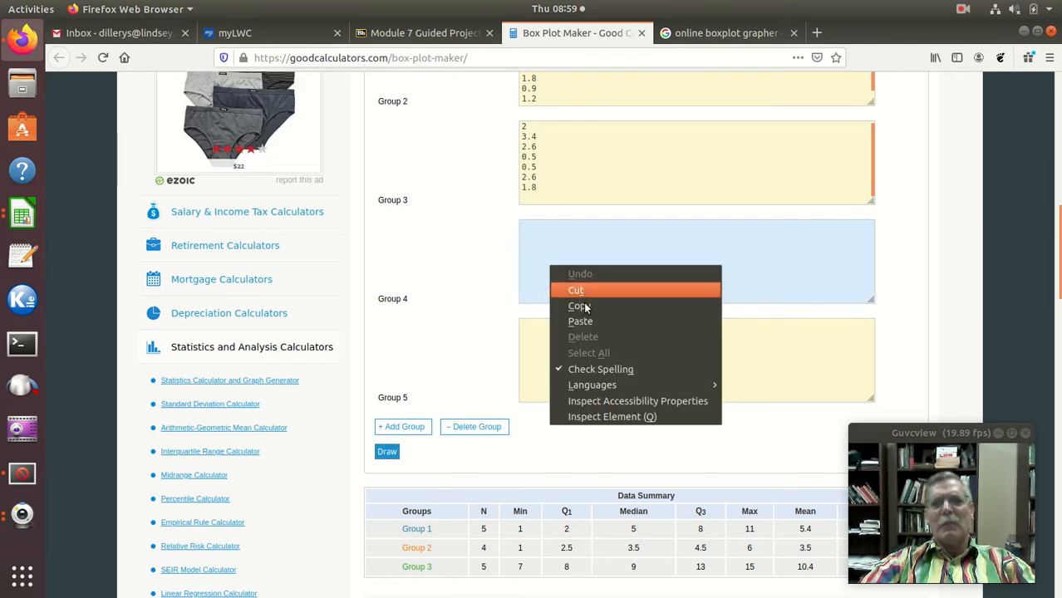
left_click(583, 324)
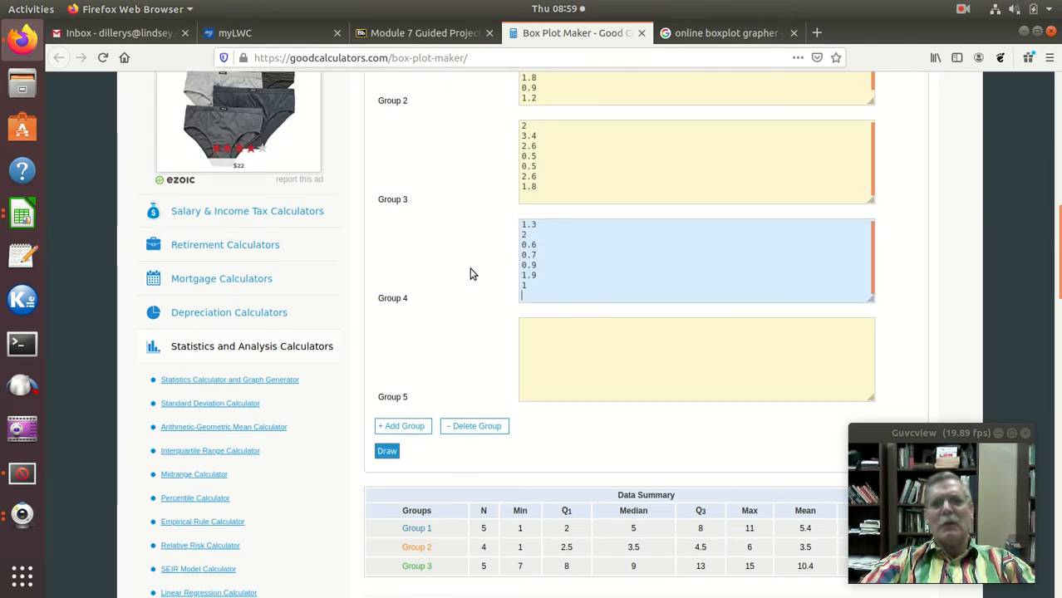
scroll(470, 276, "down", 3)
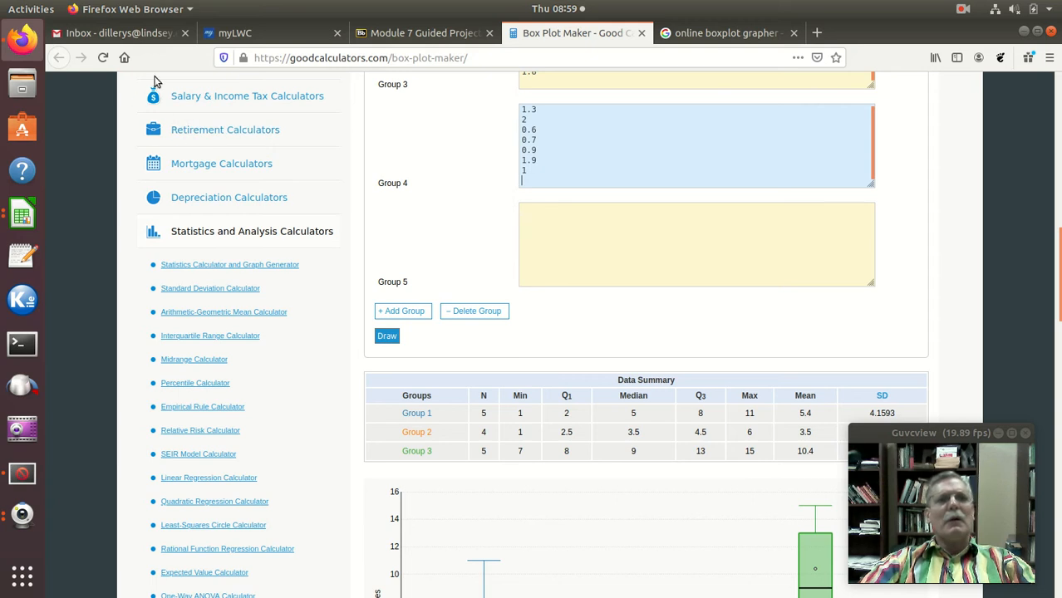
- Switch to the mammalsDreamingPredation.csv sheet in LibreOffice Calc and copy the column Five values in E2:E10
left_click(20, 218)
left_click(149, 161)
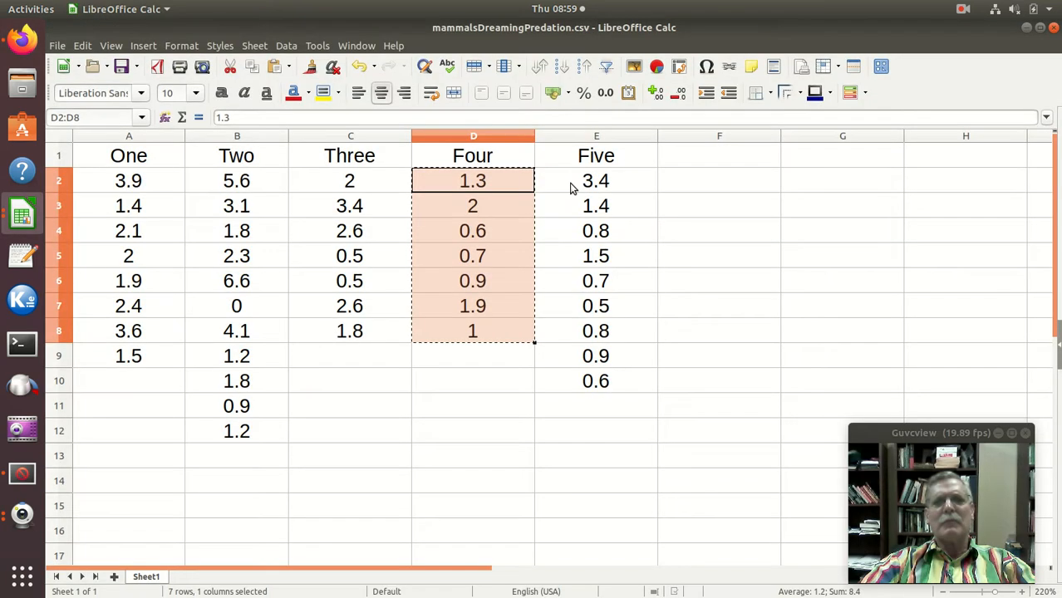
left_click_drag(621, 182, 588, 386)
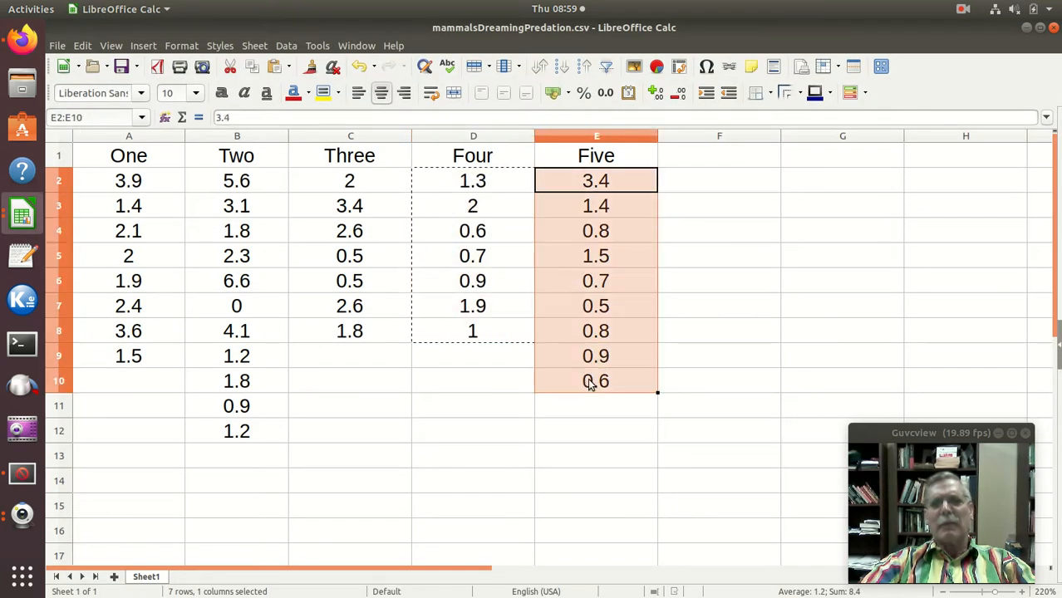
right_click(600, 329)
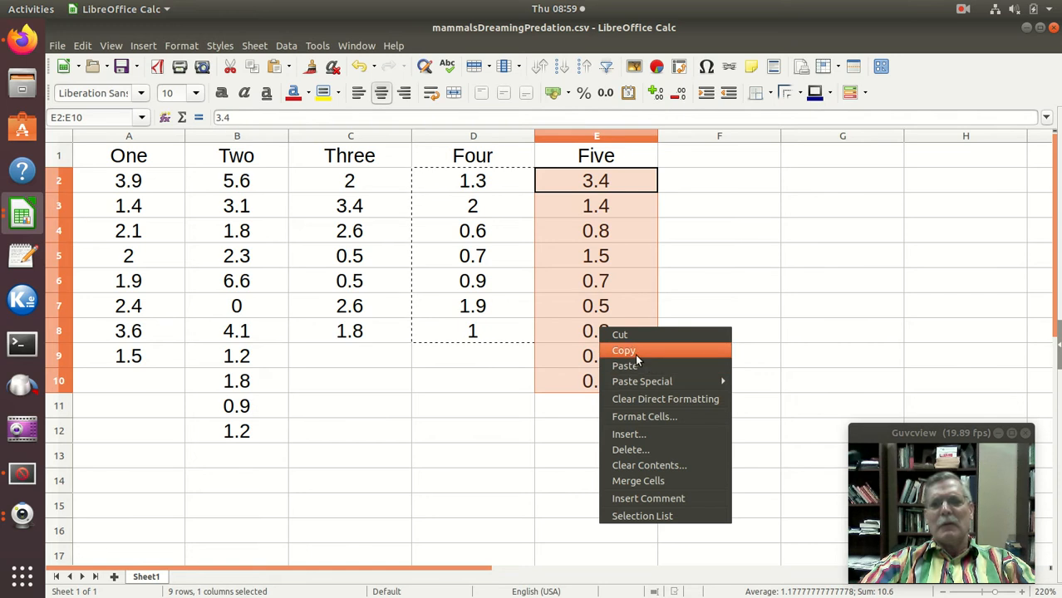
left_click(635, 354)
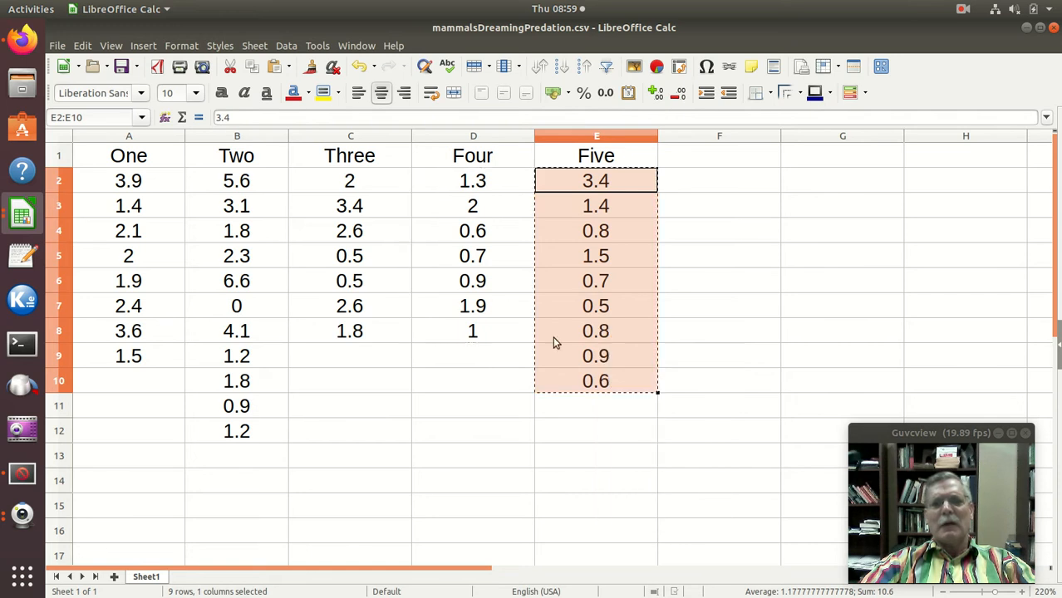
- Return to the box plot maker in Firefox and paste the copied values into the empty Group 5
left_click(23, 39)
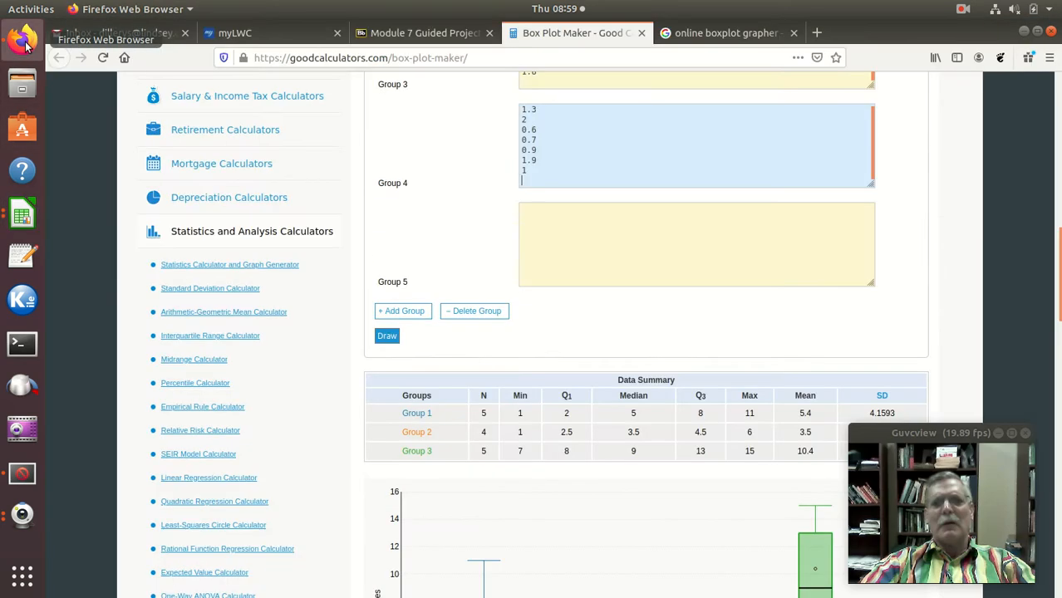
right_click(555, 230)
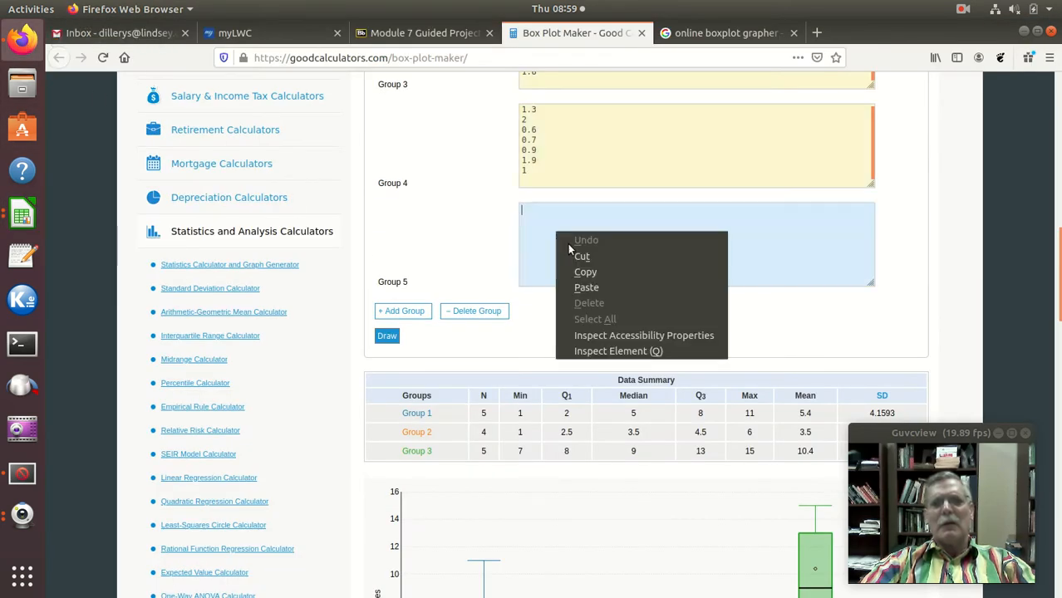
left_click(593, 291)
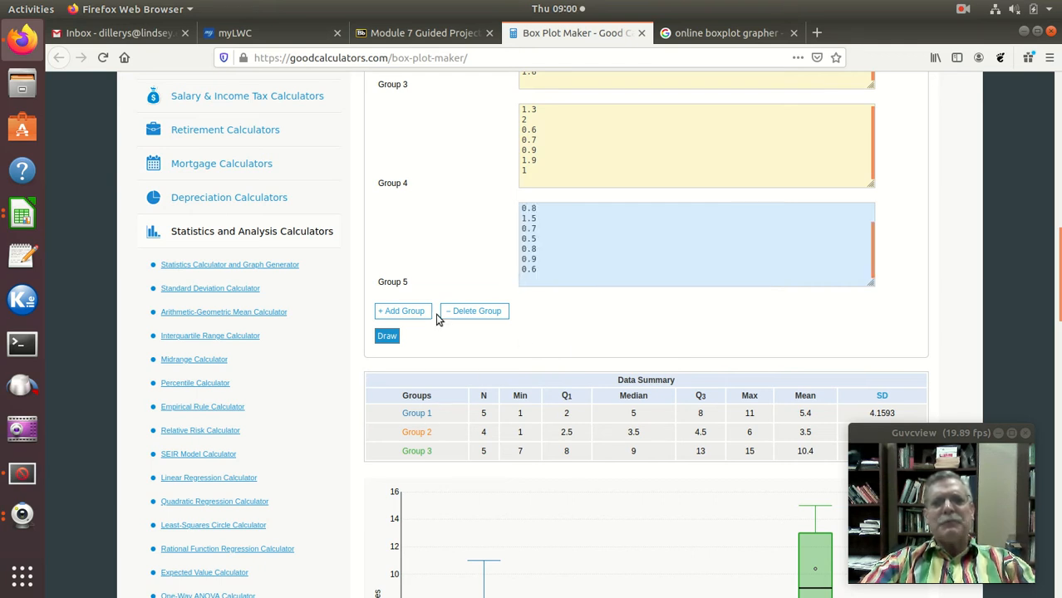
- Draw the box plots and data summary for the five entered groups
scroll(441, 437, "down", 1)
scroll(440, 437, "down", 1)
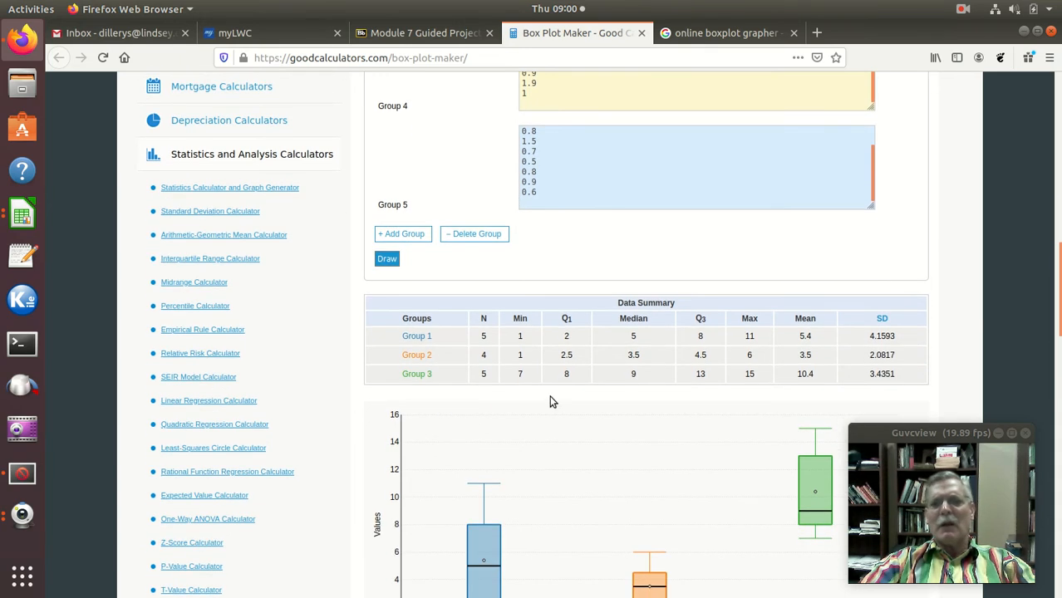
left_click(415, 334)
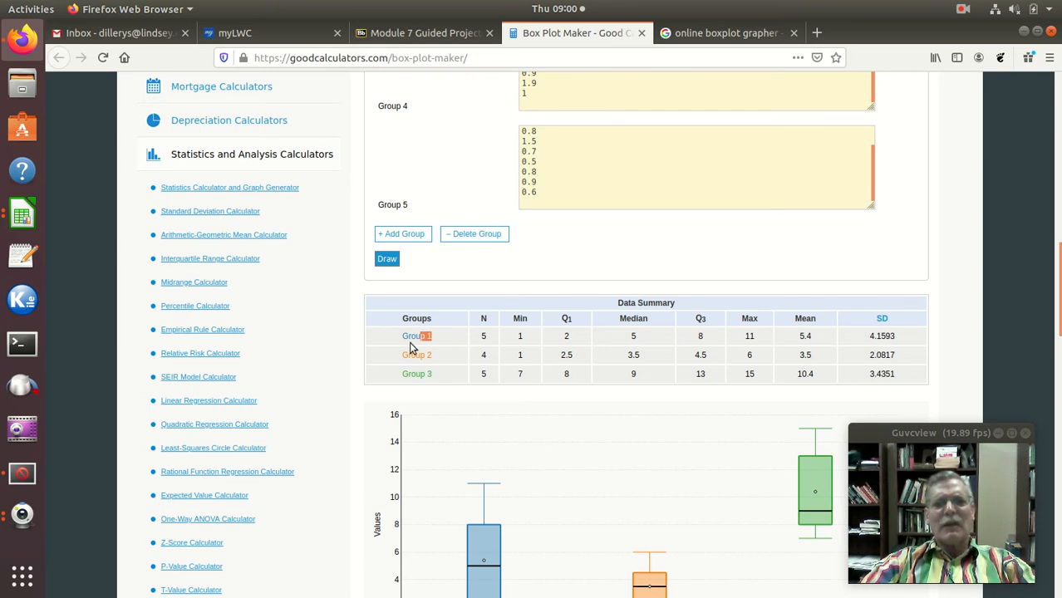
scroll(440, 358, "up", 1)
scroll(465, 318, "down", 3)
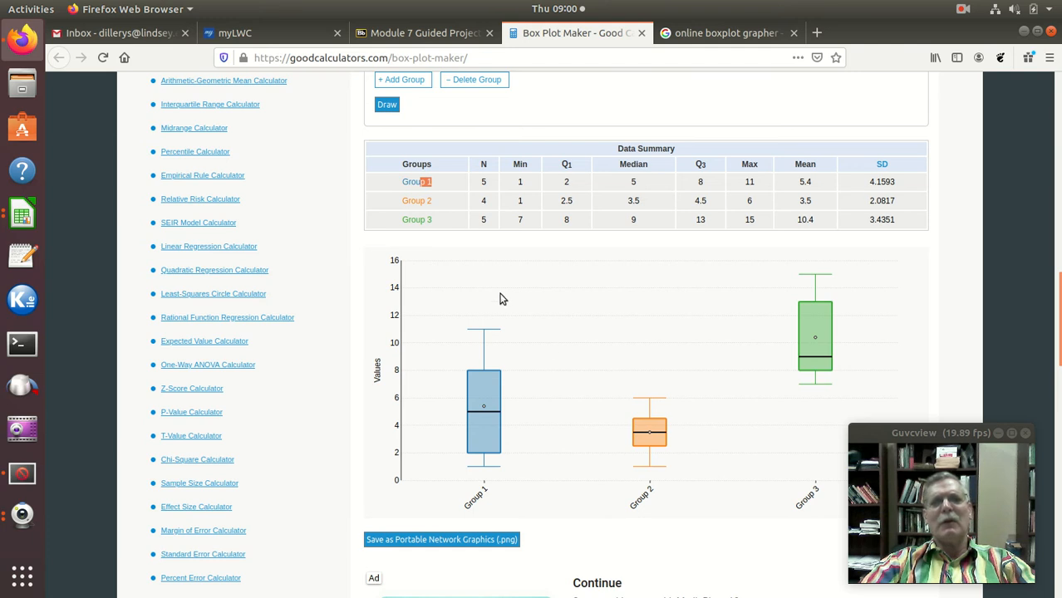
scroll(466, 306, "up", 2)
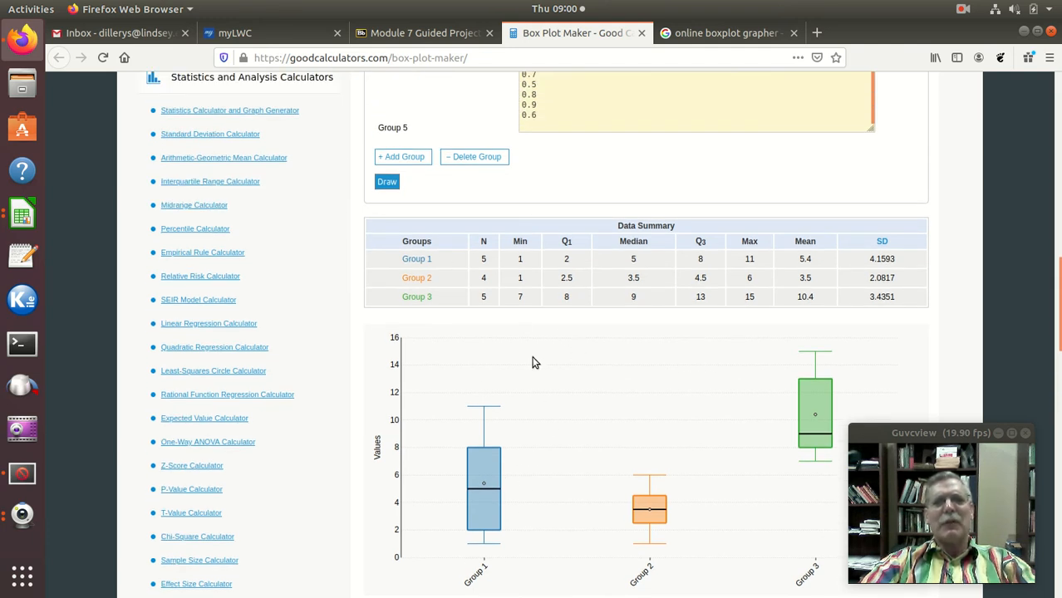
scroll(537, 367, "up", 2)
left_click(389, 261)
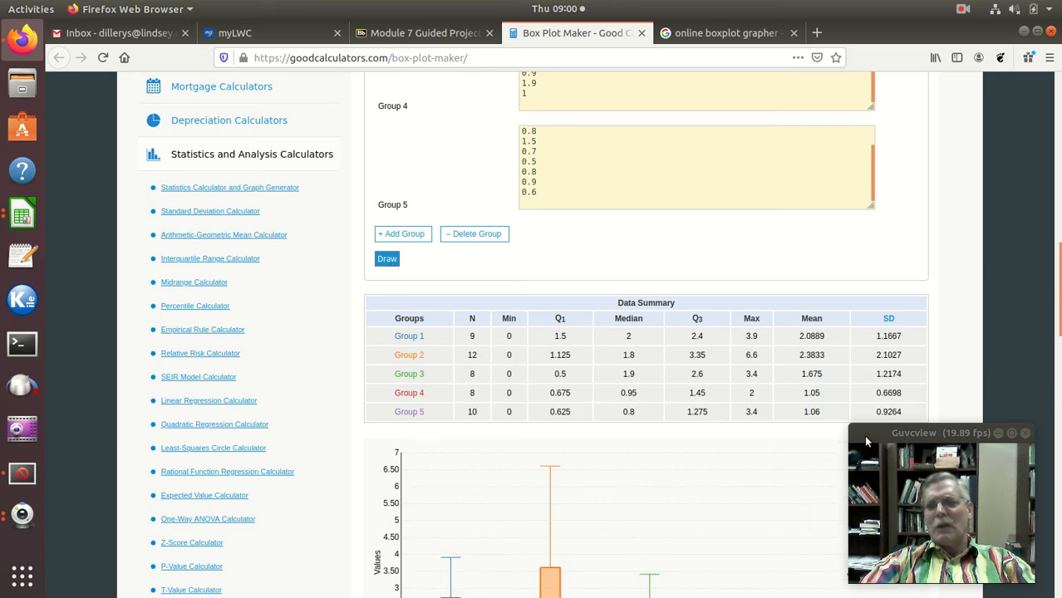
- Enlarge the page to 133% and move the Guvcview window clear of the five box plots
left_click_drag(865, 430, 142, 460)
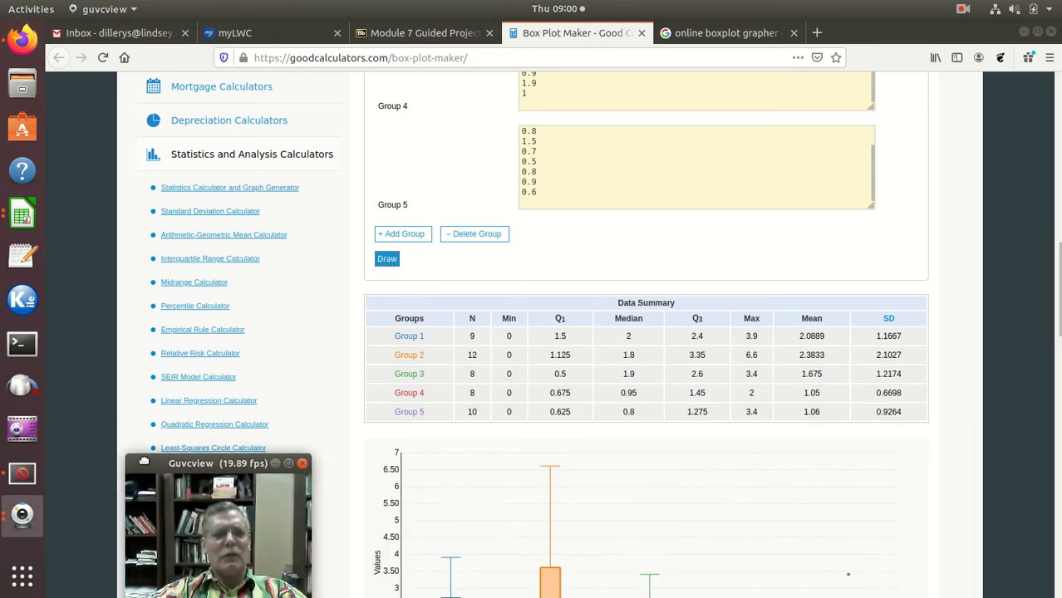
scroll(640, 420, "down", 5)
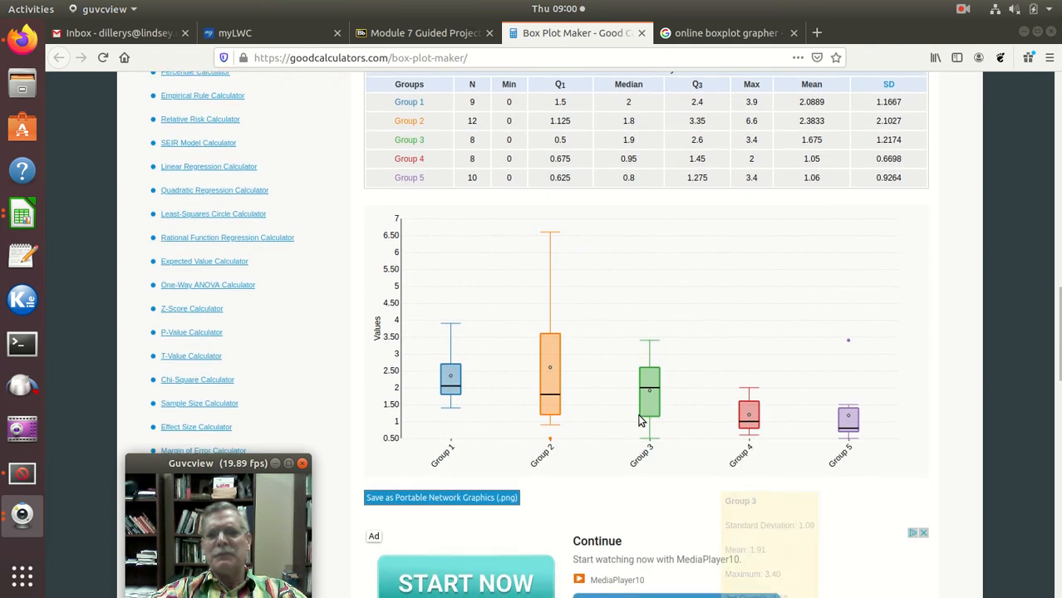
scroll(640, 415, "down", 1)
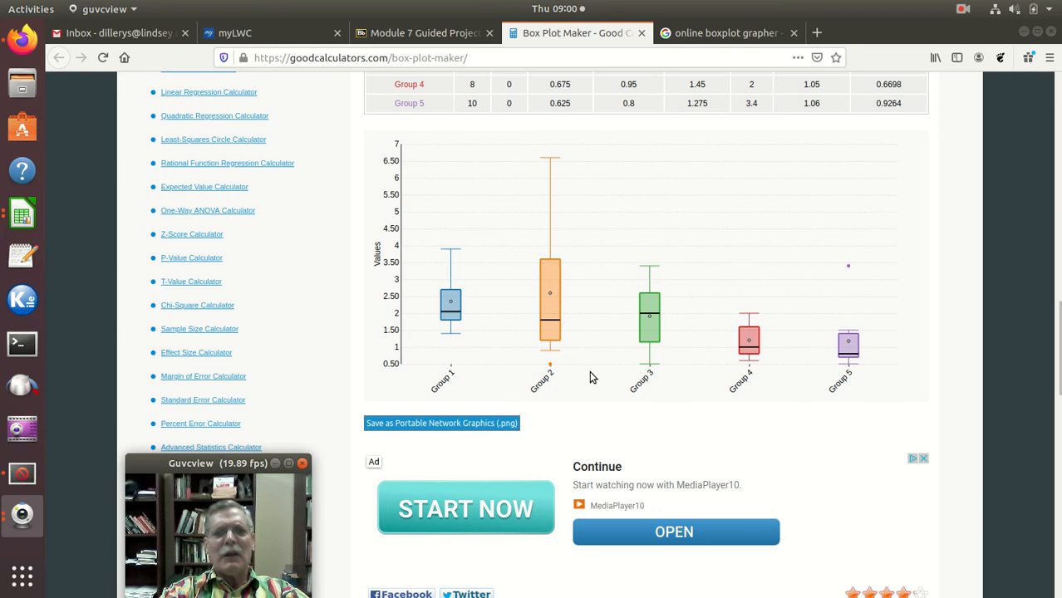
left_click(939, 379)
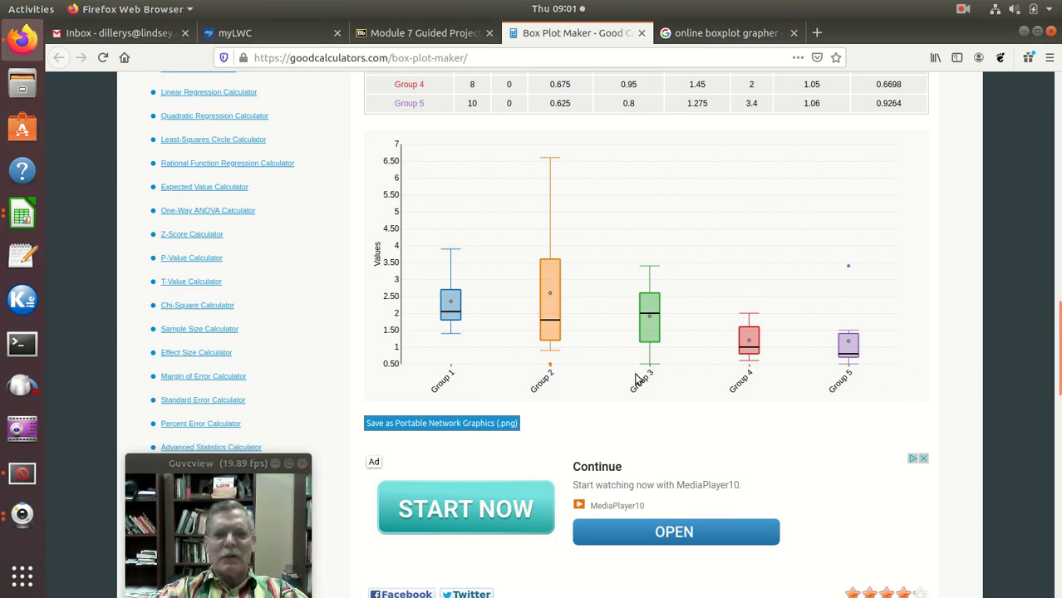
key("ctrl+plus")
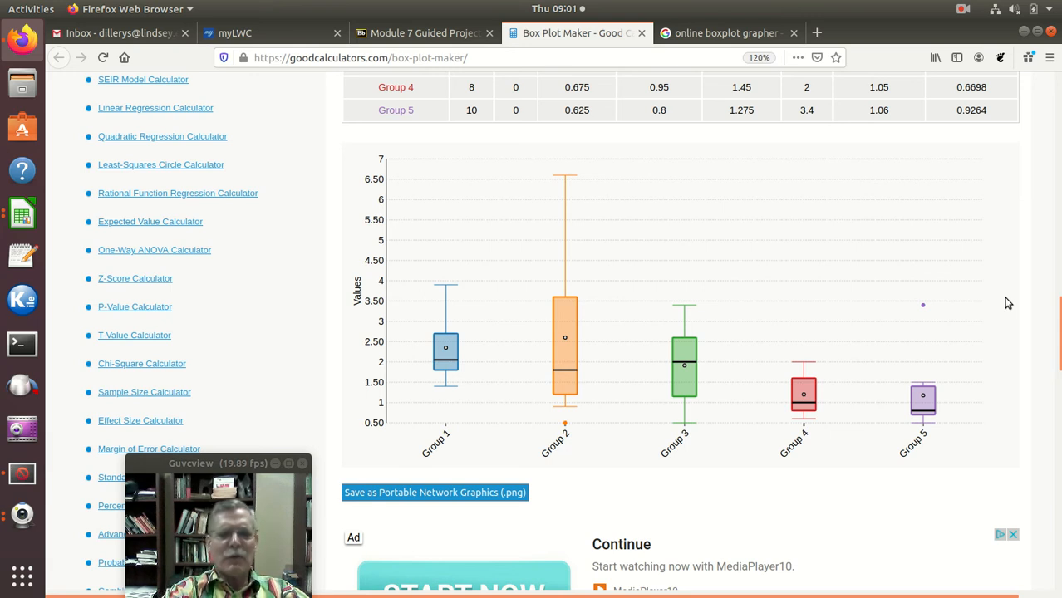
key("ctrl+plus")
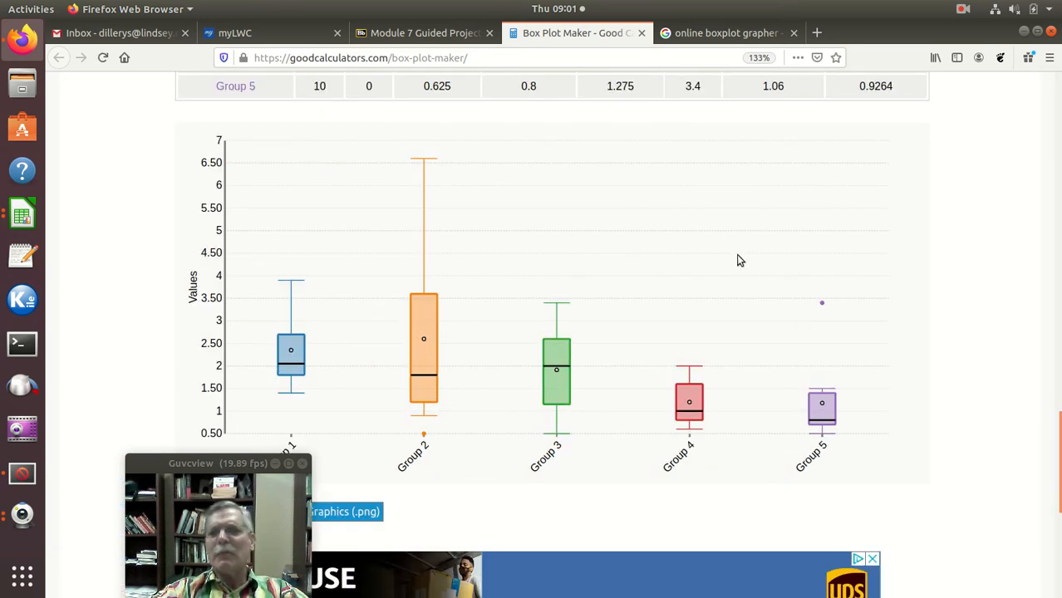
left_click_drag(153, 467, 107, 502)
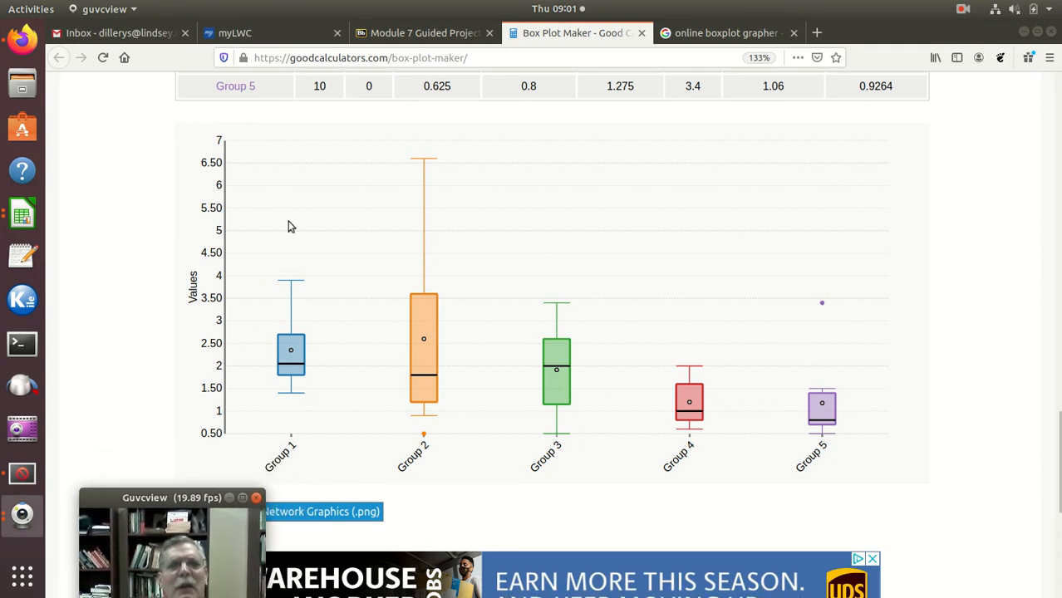
mouse_move(415, 378)
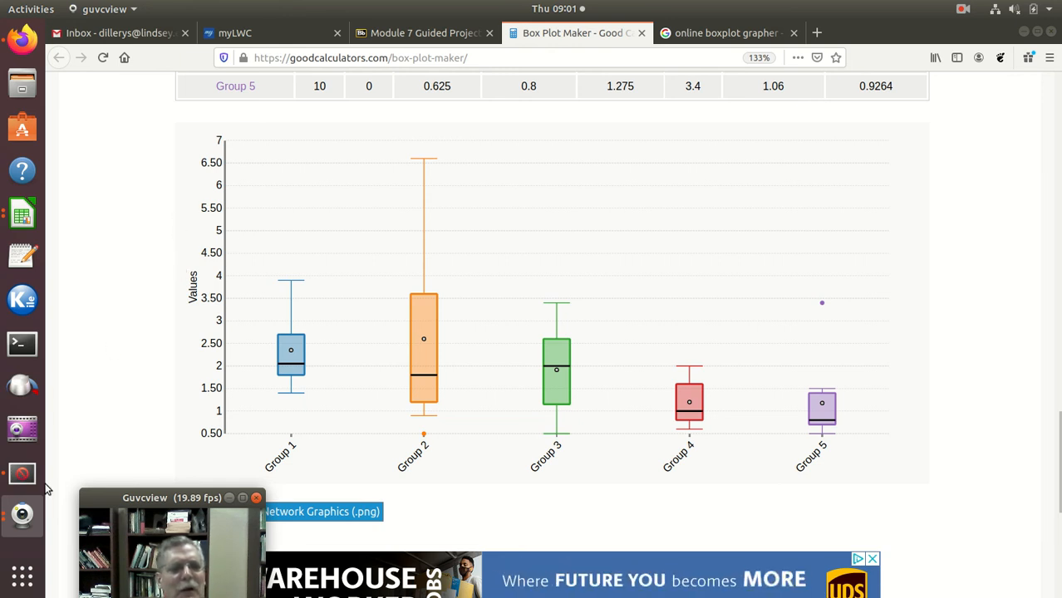
- Open a blank document in LibreOffice Writer and paste the screenshot of the box plots into it
left_click(22, 576)
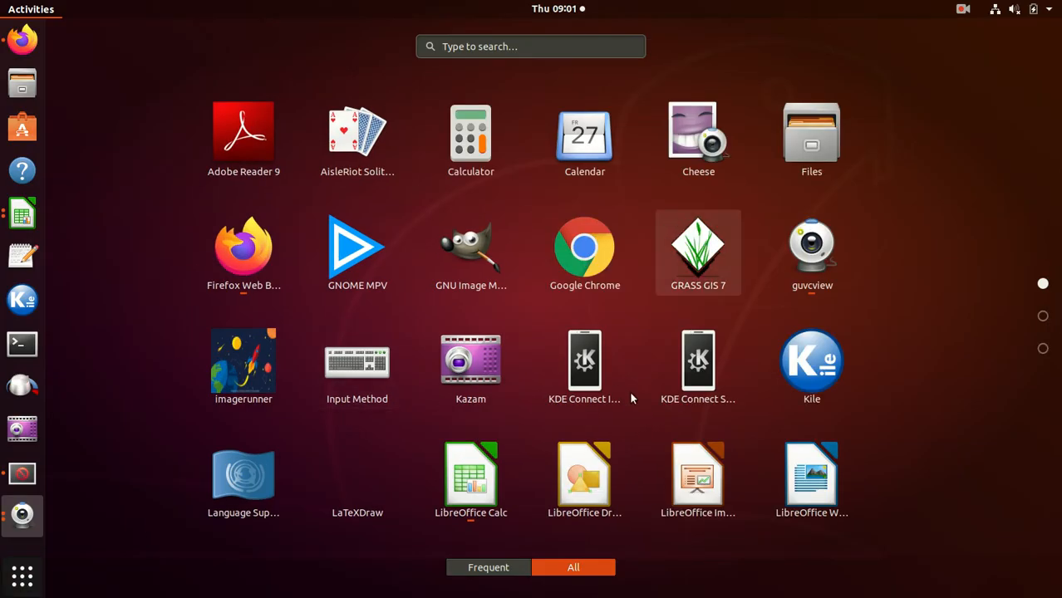
left_click(788, 464)
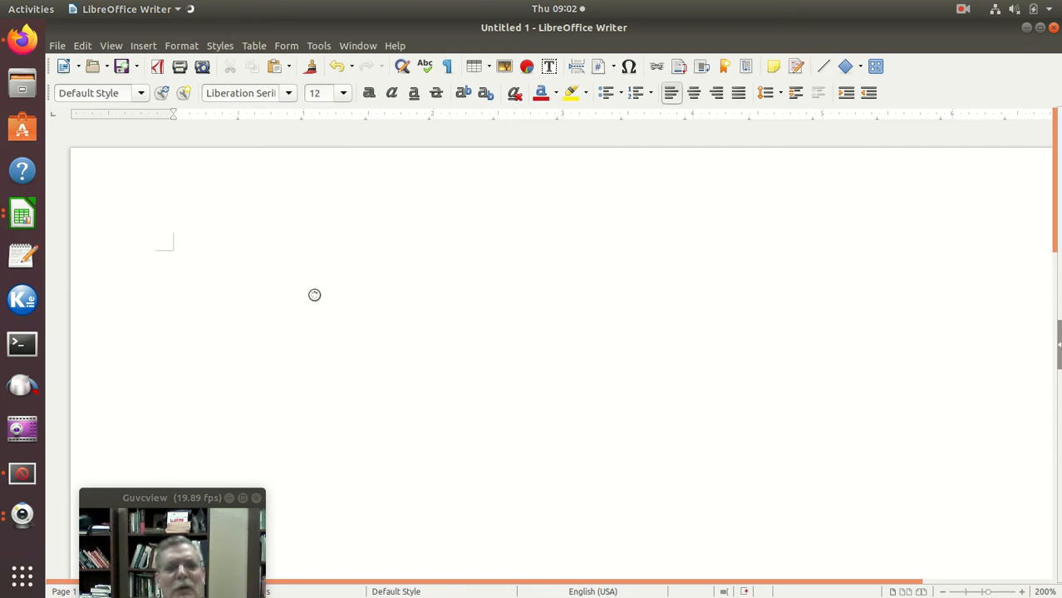
right_click(313, 292)
left_click(351, 301)
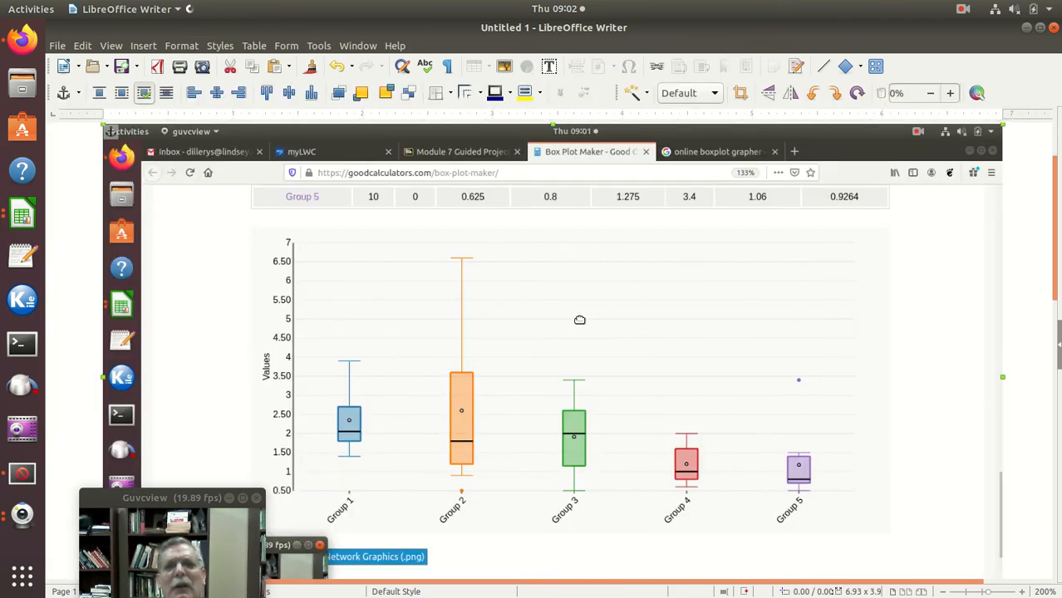
- Crop the pasted screenshot from its upper-left corner and bottom edge so that mainly the box plot chart remains
left_click(741, 95)
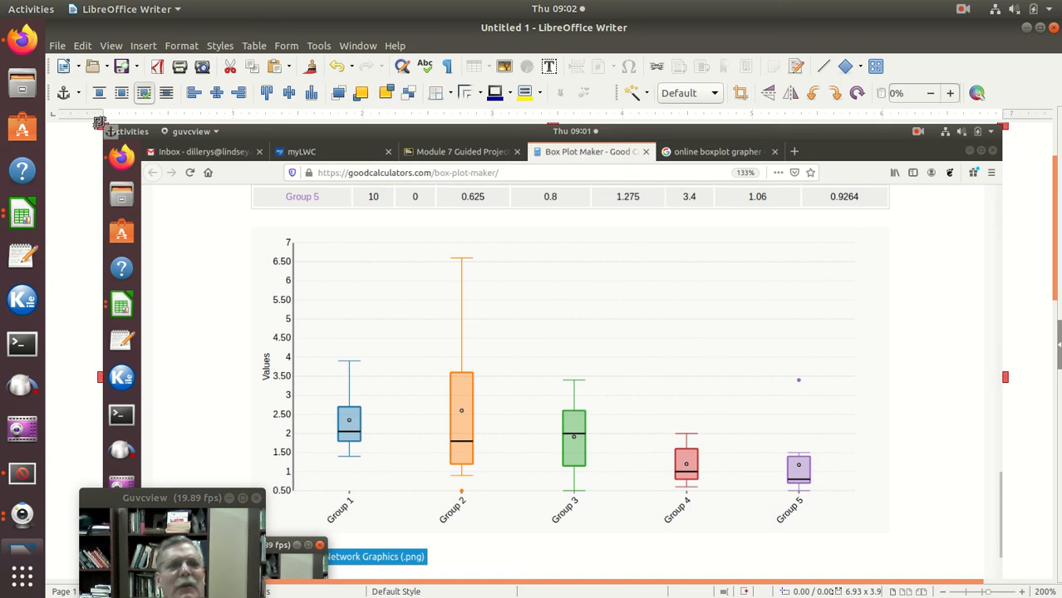
left_click_drag(101, 127, 244, 221)
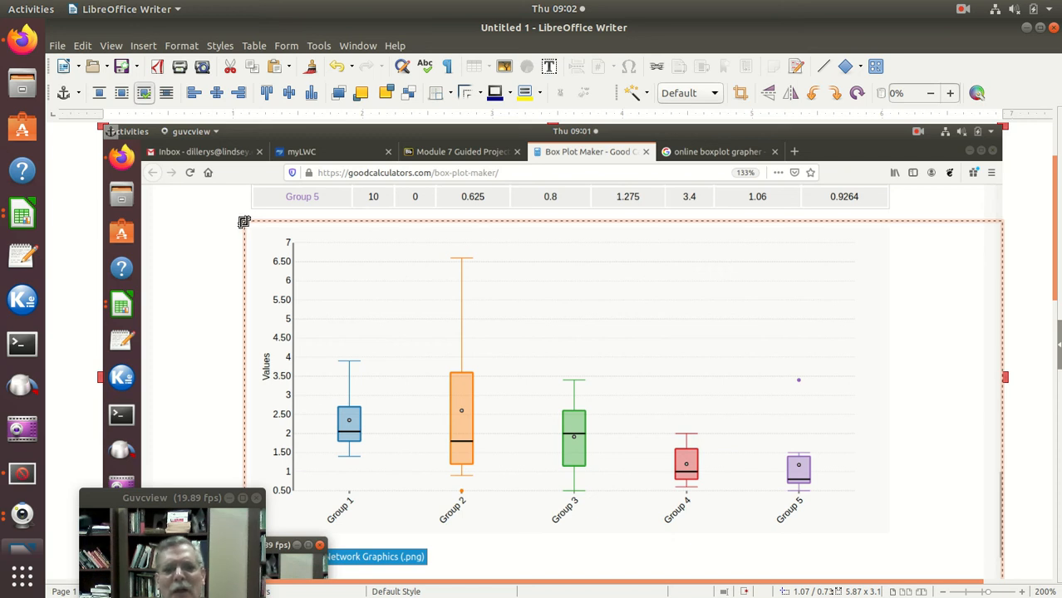
left_click_drag(244, 221, 244, 221)
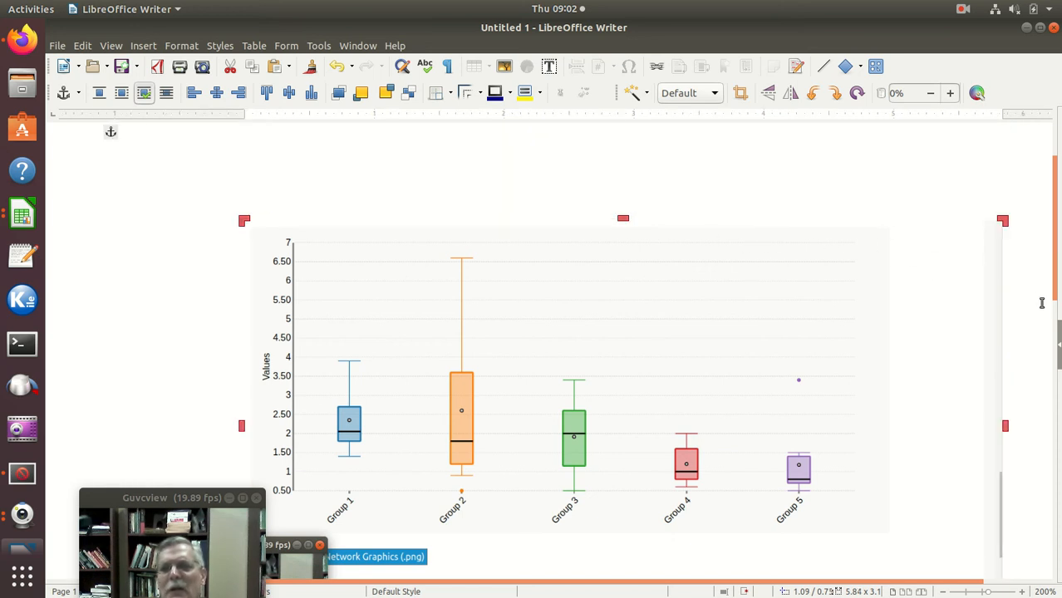
scroll(796, 242, "down", 5)
left_click_drag(622, 362, 611, 258)
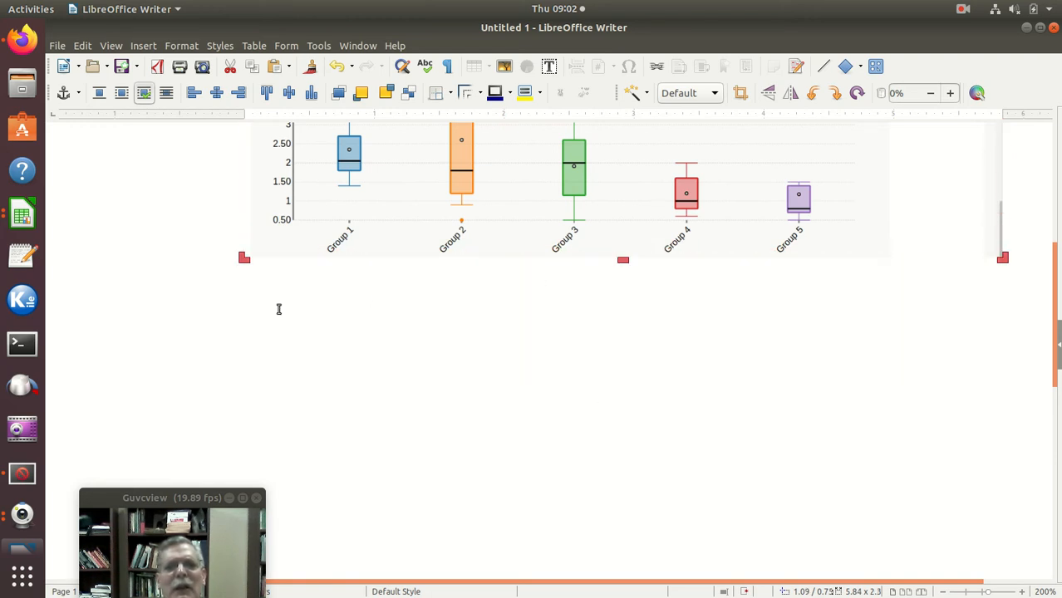
- Extend the picture's bottom crop edge slightly below the group labels and finish cropping
scroll(172, 340, "up", 4)
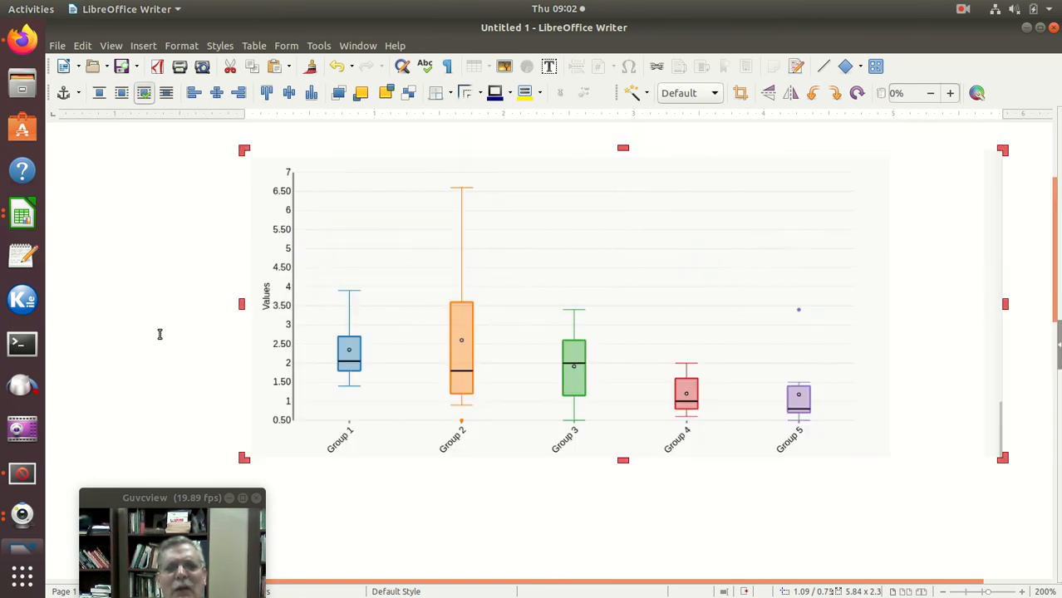
scroll(160, 334, "down", 1)
scroll(160, 335, "down", 2)
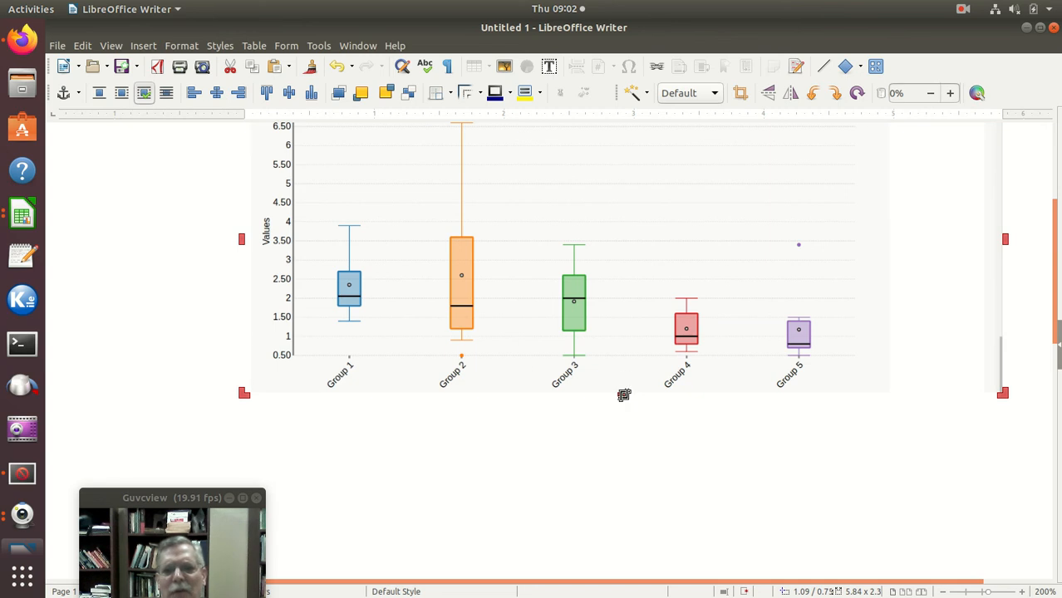
left_click_drag(624, 395, 610, 414)
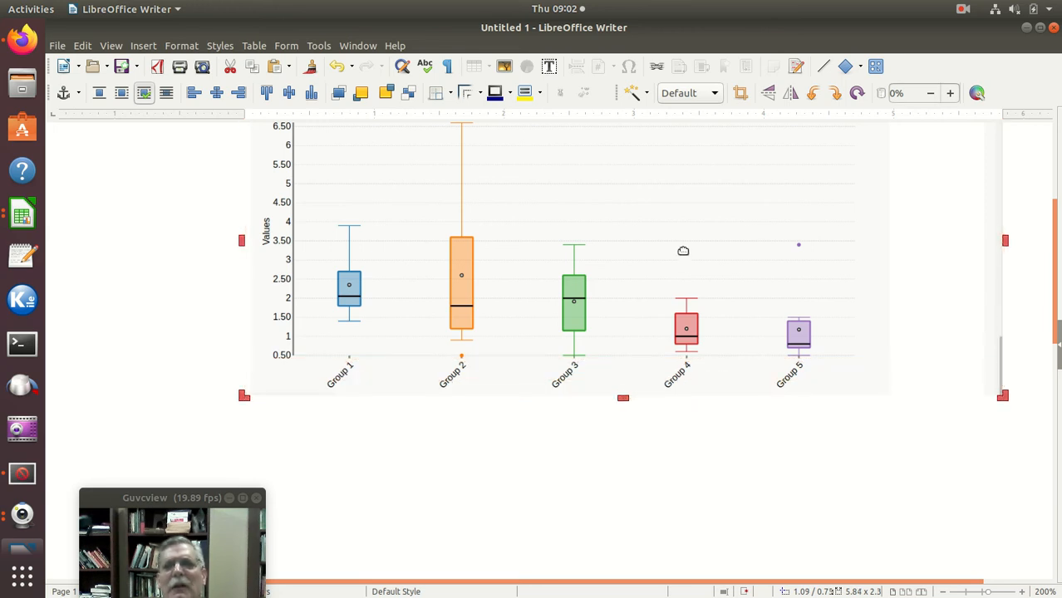
left_click(574, 479)
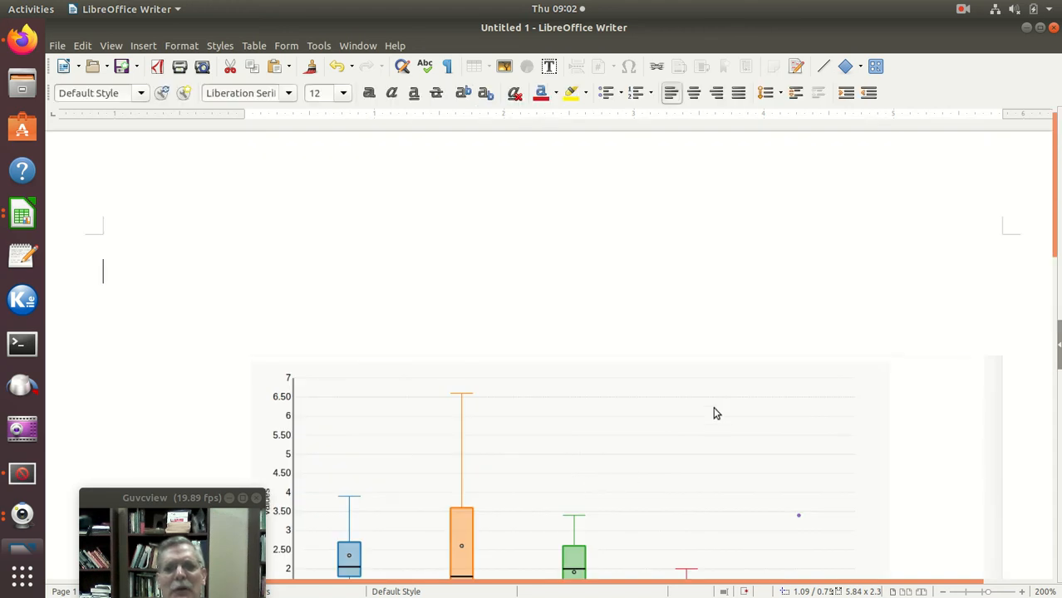
- Move the chart picture slightly up and toward the left margin, and shrink it proportionally to about 5.32 inches wide
left_click(706, 448)
left_click_drag(683, 421, 779, 442)
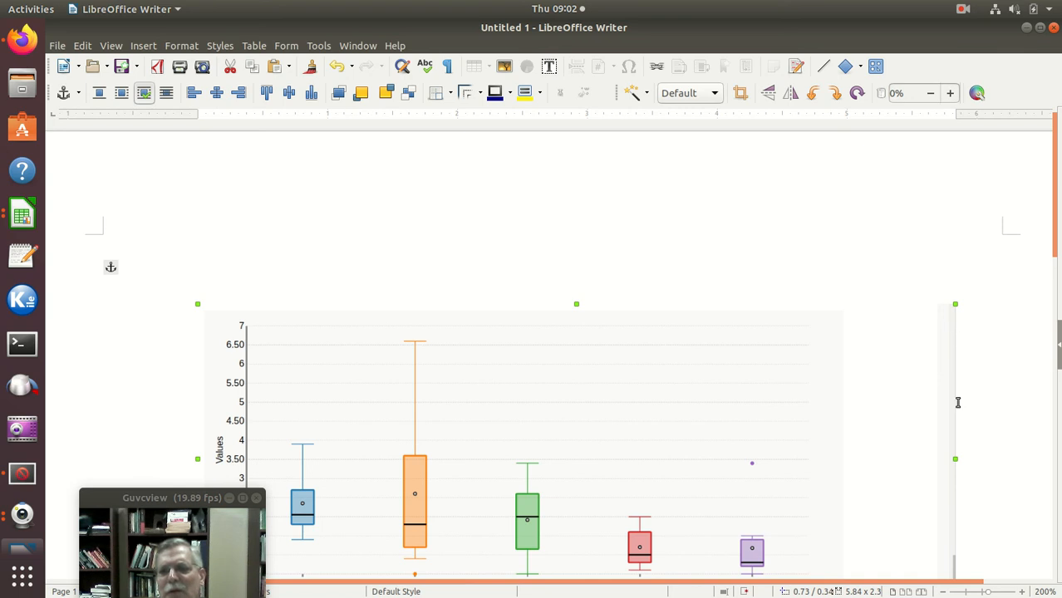
scroll(915, 455, "down", 3)
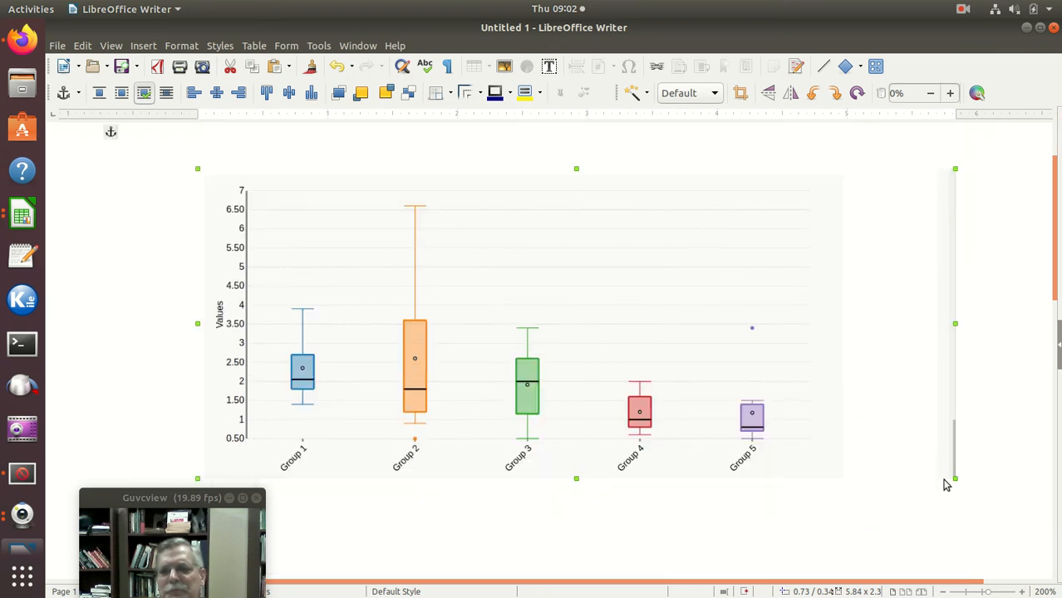
left_click_drag(953, 476, 884, 447)
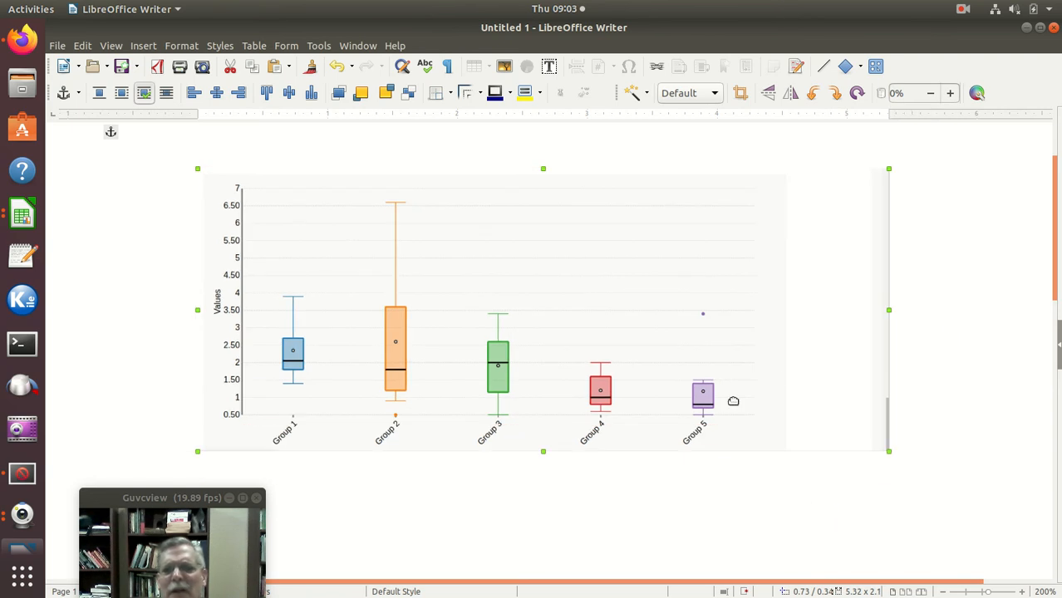
- Crop the empty strip off the picture's right side, leaving it about 4.43 inches wide, and finish cropping
left_click(742, 96)
left_click_drag(892, 310, 773, 338)
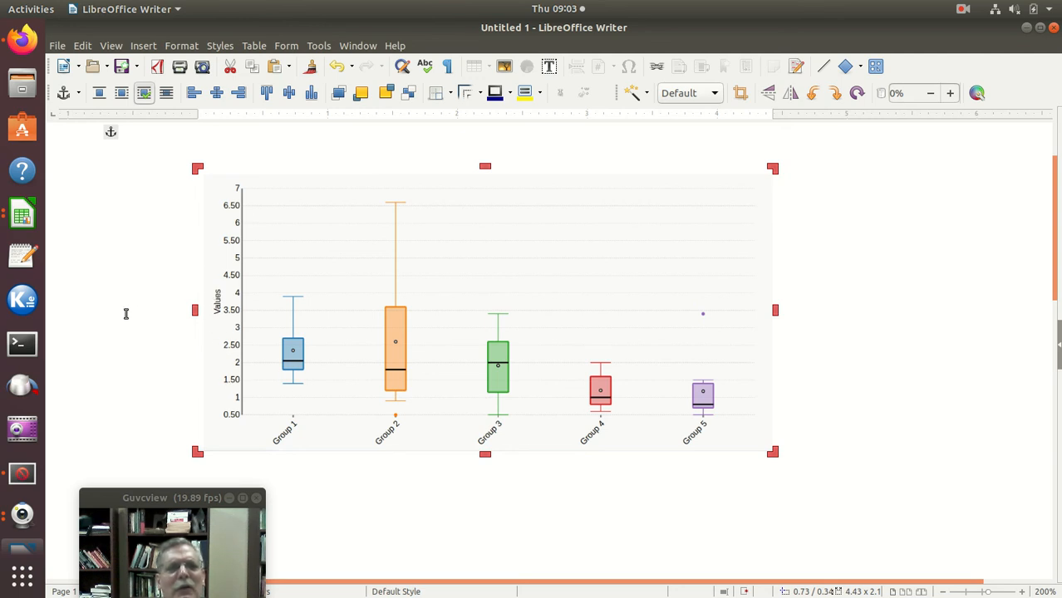
left_click(904, 363)
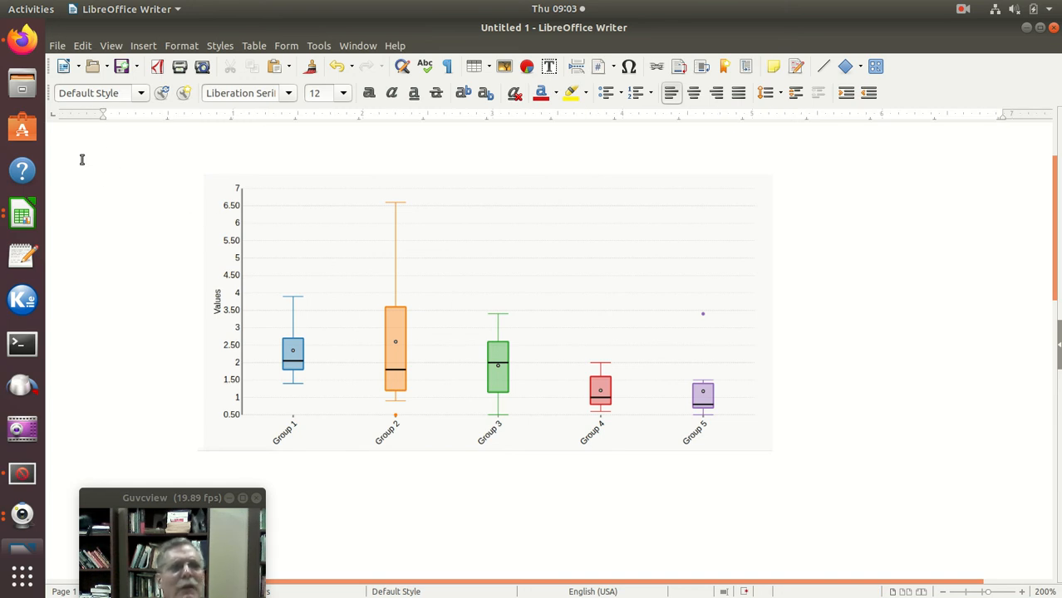
- Switch to the Box Plot Maker page in Firefox and change the Y-axis title to "Something else"
left_click(23, 42)
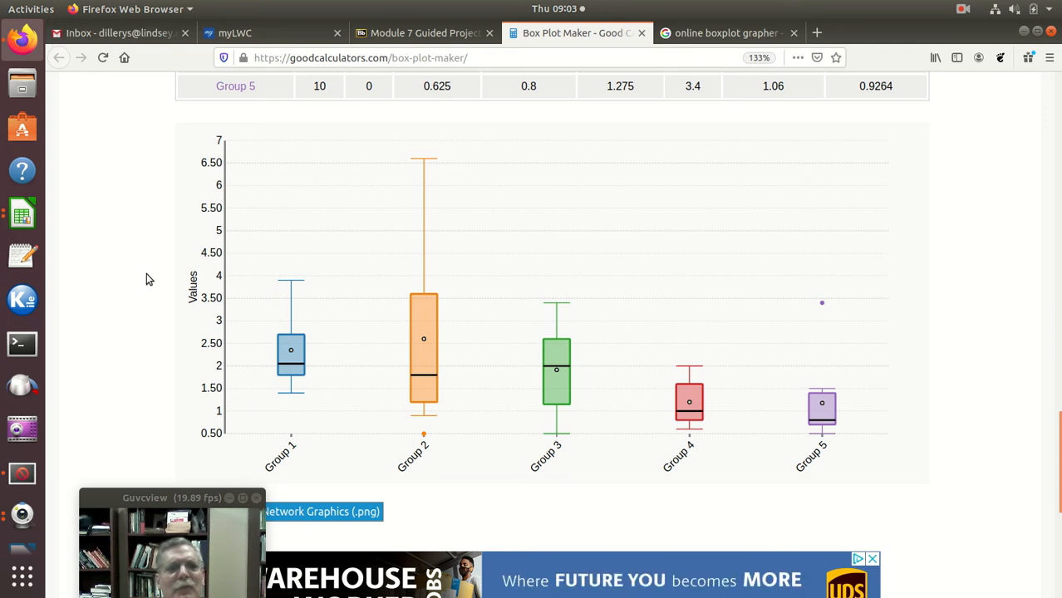
scroll(934, 337, "down", 3)
scroll(934, 337, "up", 2)
scroll(937, 342, "up", 1)
scroll(939, 338, "up", 12)
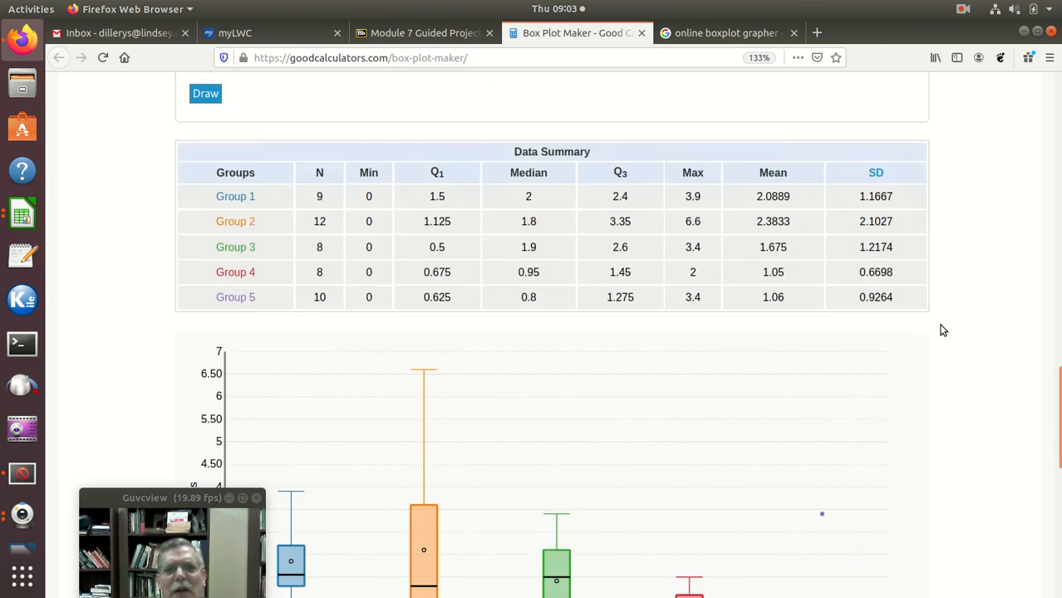
scroll(941, 320, "up", 1)
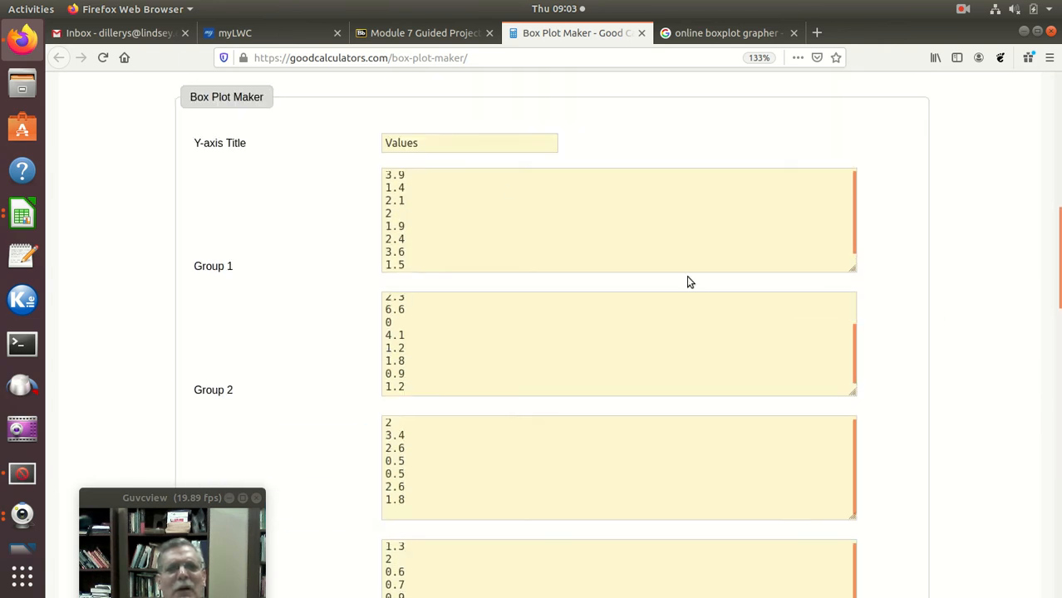
left_click(445, 139)
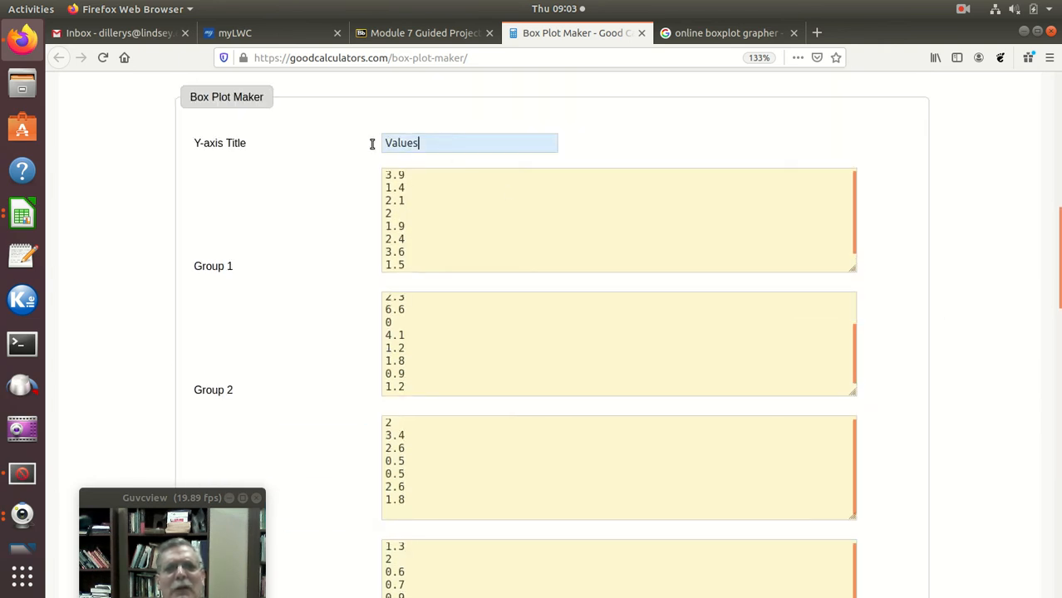
left_click_drag(384, 143, 588, 142)
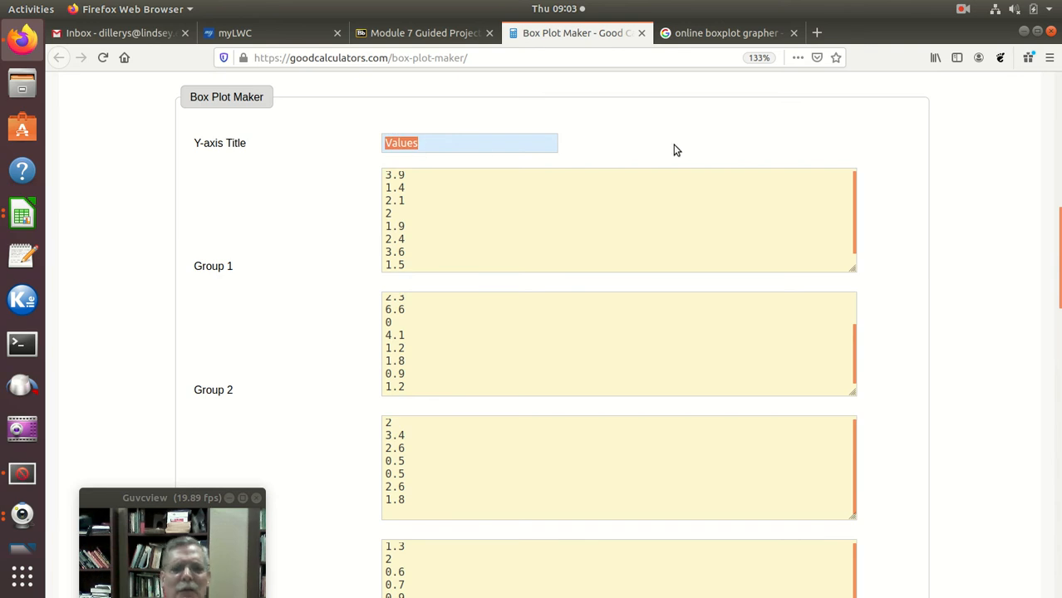
type("Some")
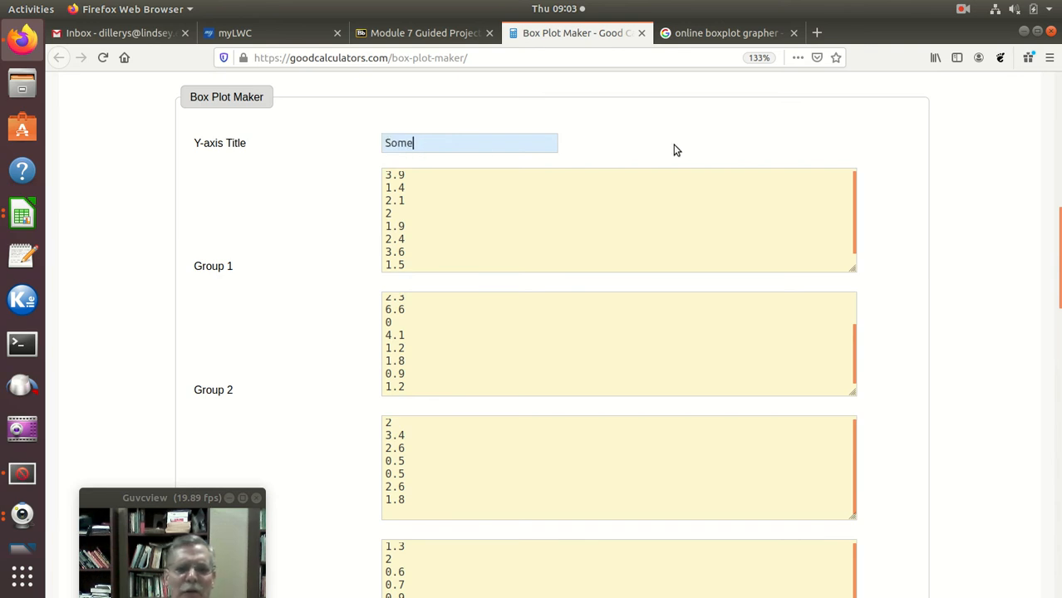
type("thing else")
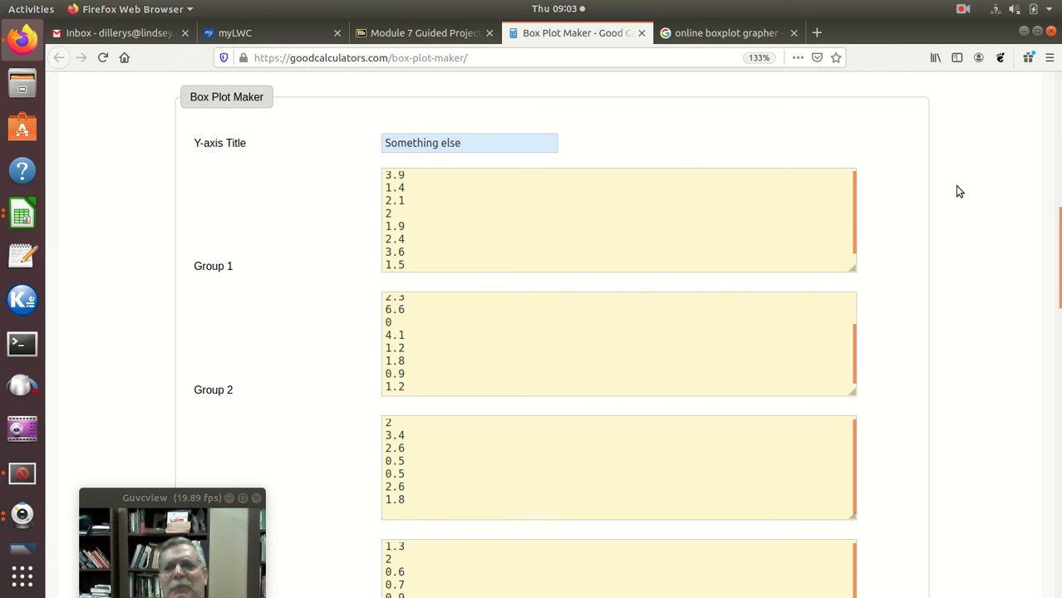
- Redraw the five box plots with the new Y-axis title and bring the chart into view
scroll(958, 192, "down", 5)
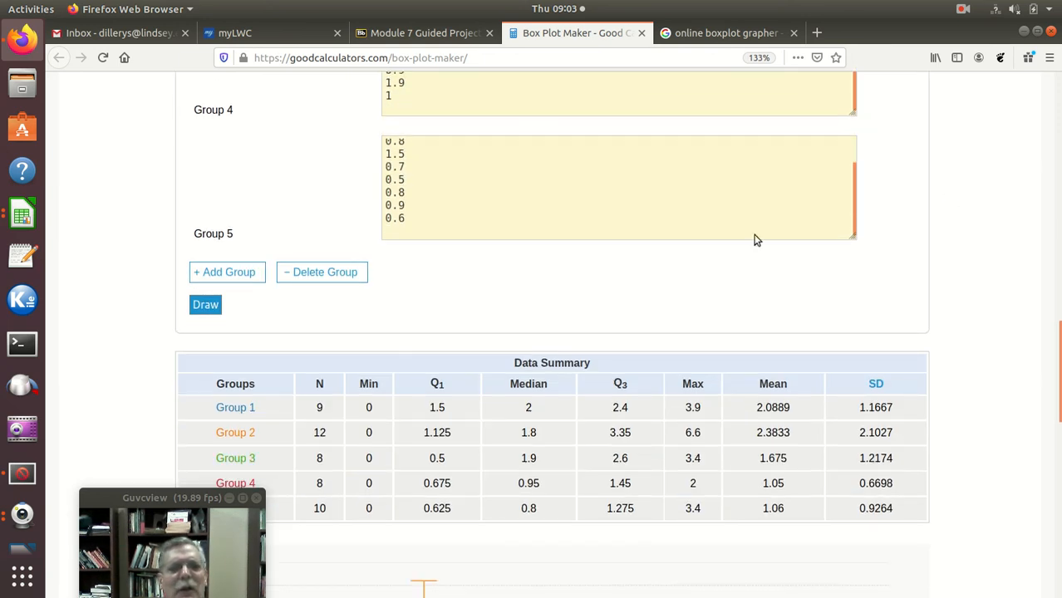
scroll(576, 295, "down", 5)
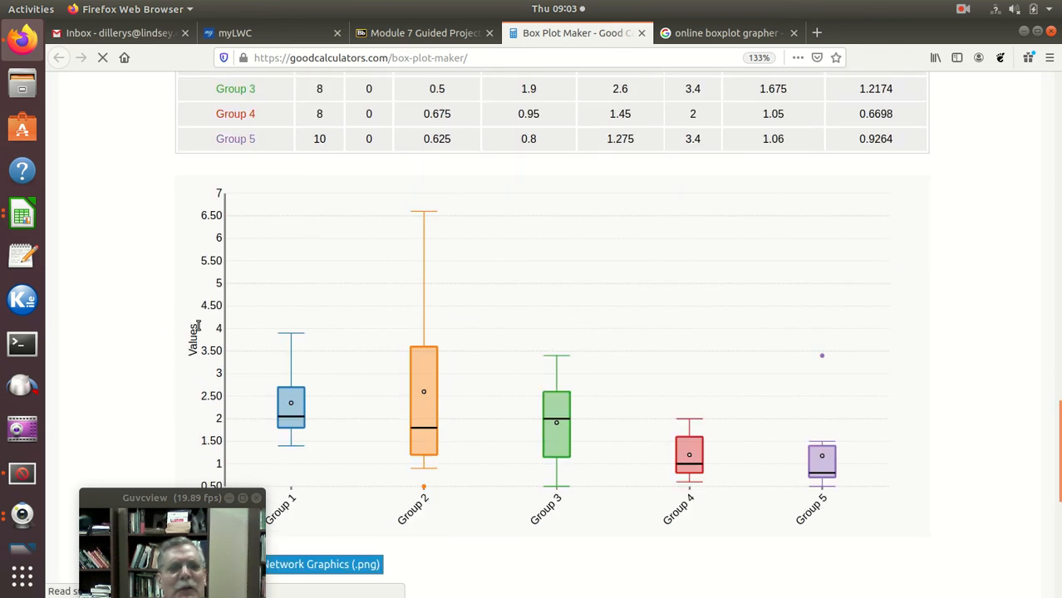
scroll(167, 274, "up", 3)
left_click(200, 201)
scroll(139, 236, "down", 2)
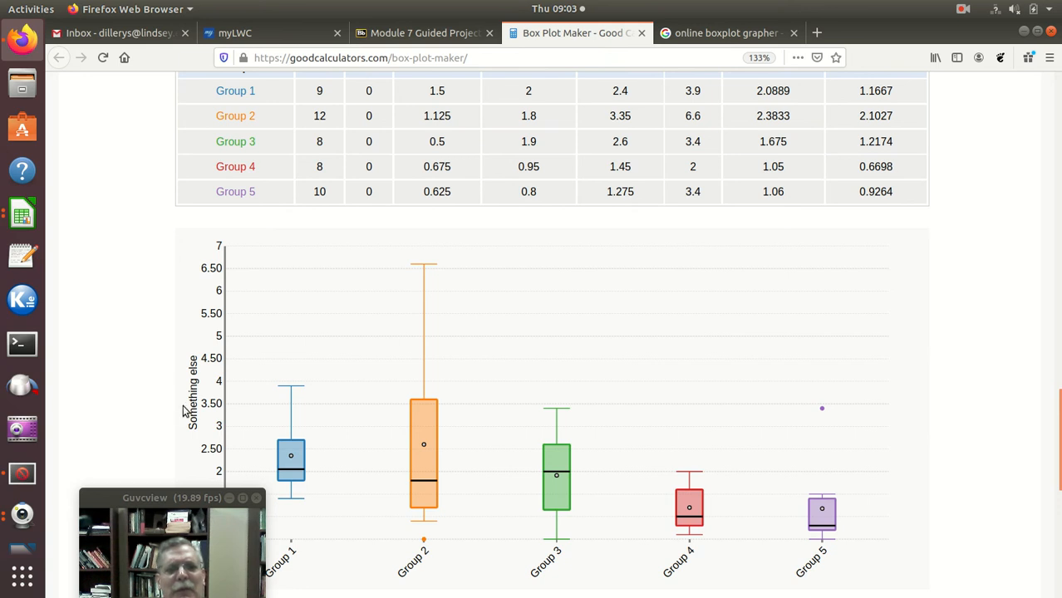
- Examine the data summary table and redrawn box plots, reducing the page zoom to 110% so both fit in view together
scroll(133, 374, "up", 3)
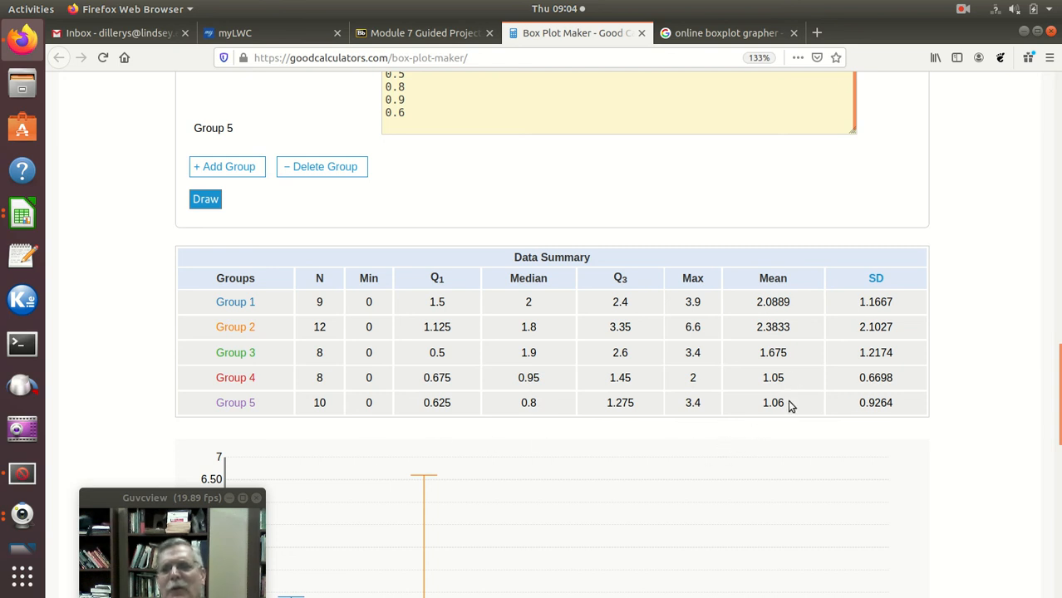
scroll(130, 355, "down", 3)
scroll(131, 356, "up", 2)
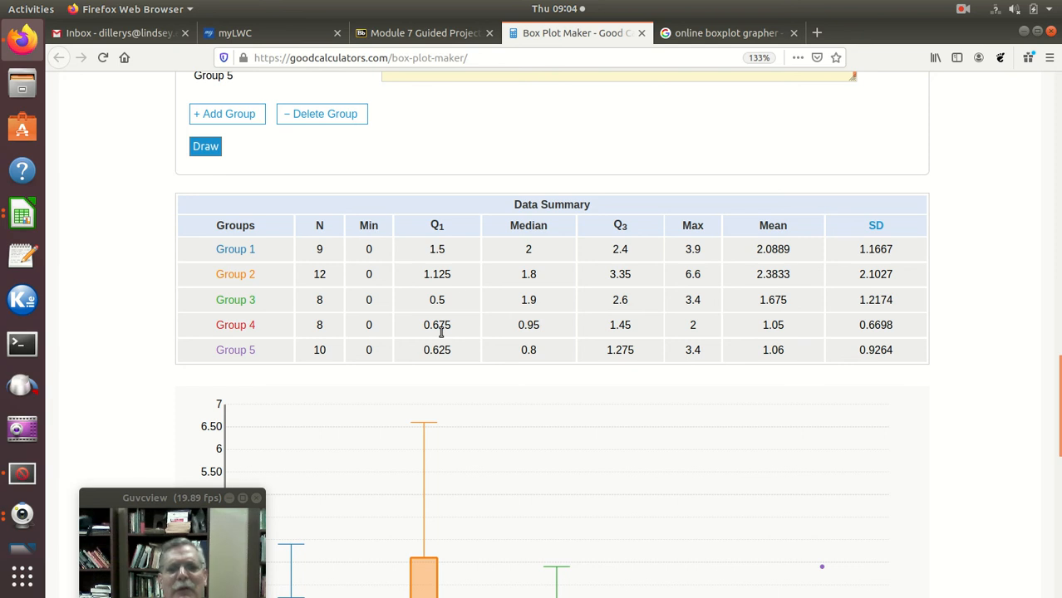
scroll(444, 327, "down", 4)
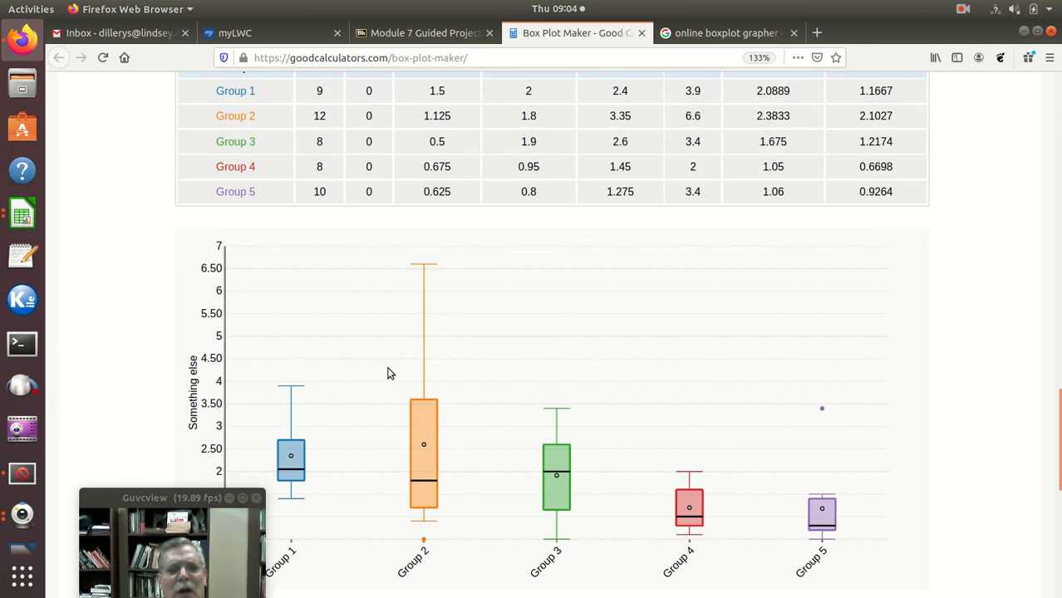
scroll(339, 301, "down", 4)
scroll(339, 304, "up", 3)
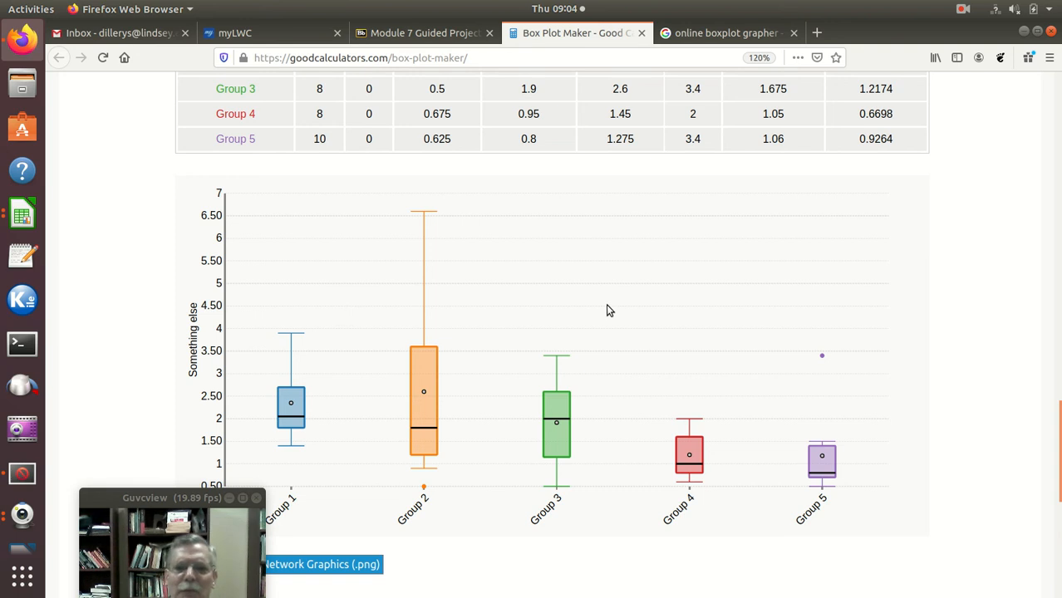
key("ctrl+minus")
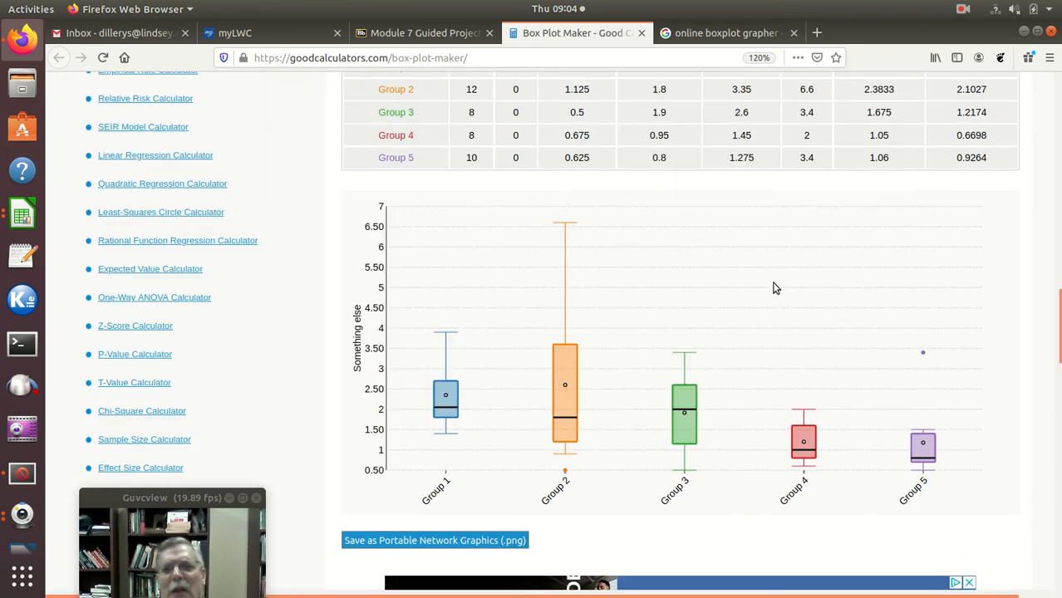
scroll(773, 287, "up", 1)
scroll(773, 287, "up", 1)
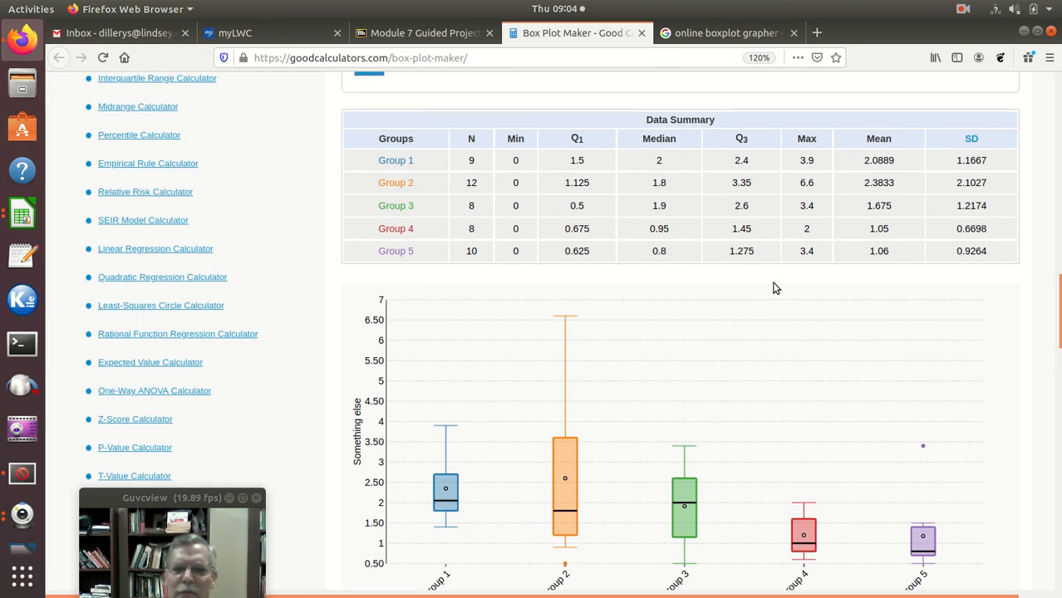
key("ctrl+minus")
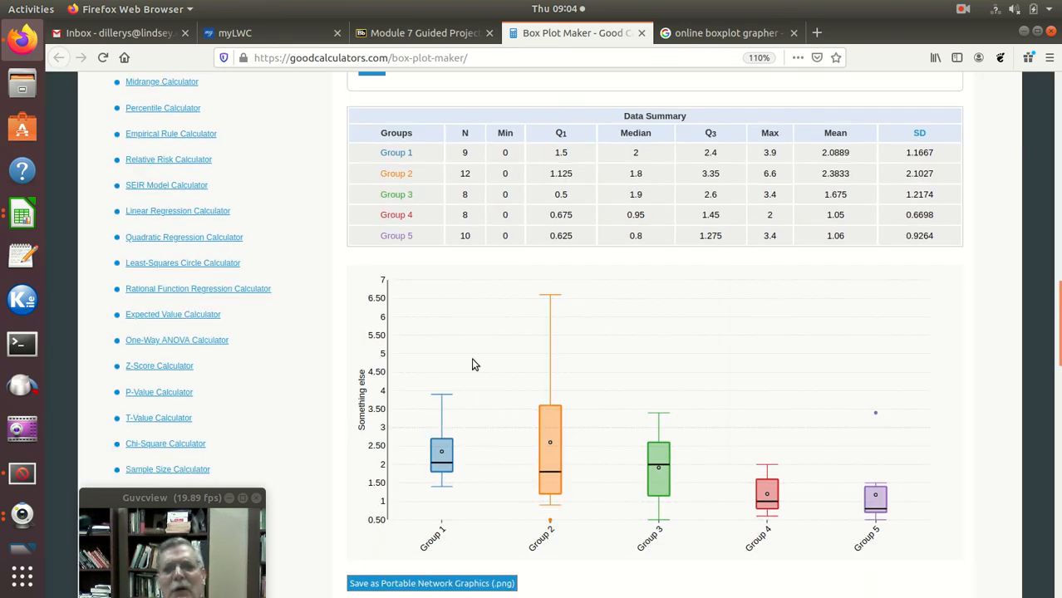